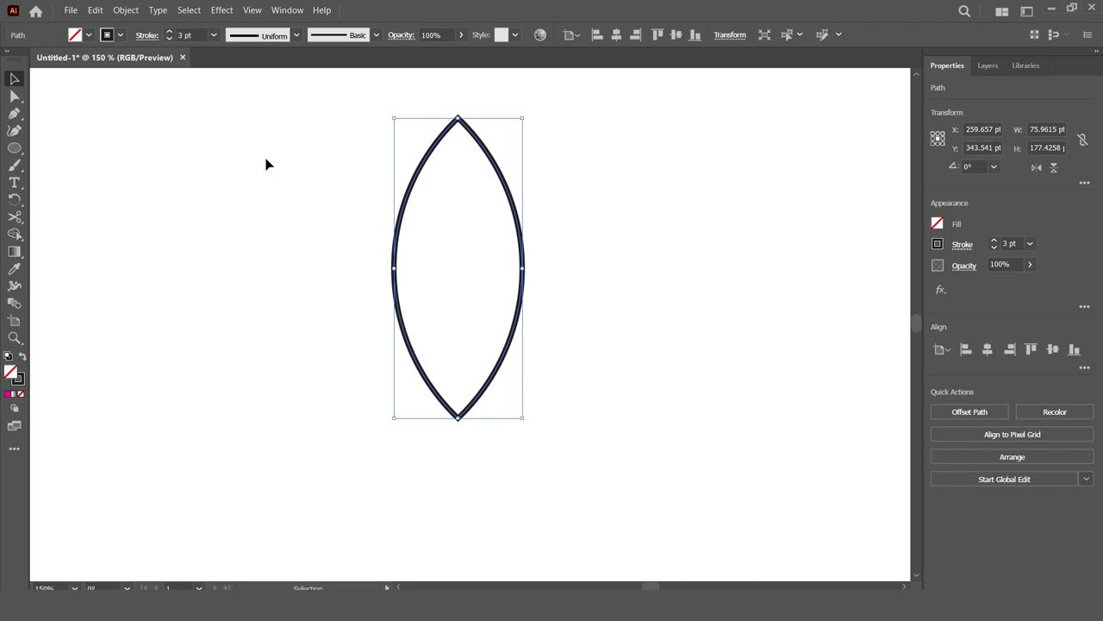
# Step: Duplicate the leaf outline in place and scale the copy about its centre to about 64 × 149 pt
pyautogui.click(96, 12)
pyautogui.click(119, 73)
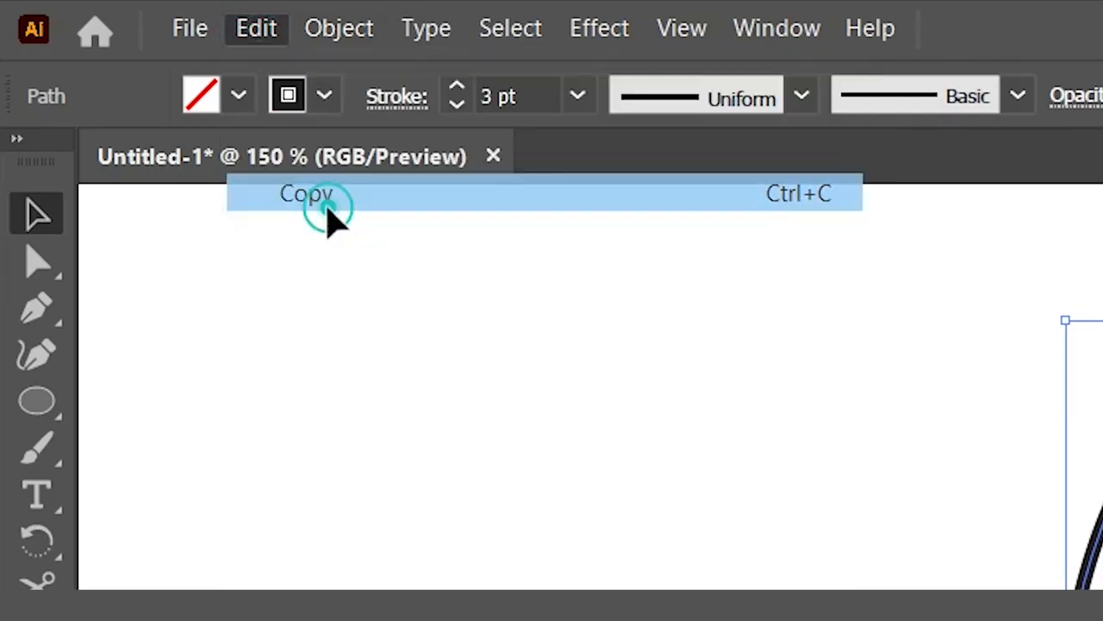
pyautogui.click(256, 27)
pyautogui.click(313, 263)
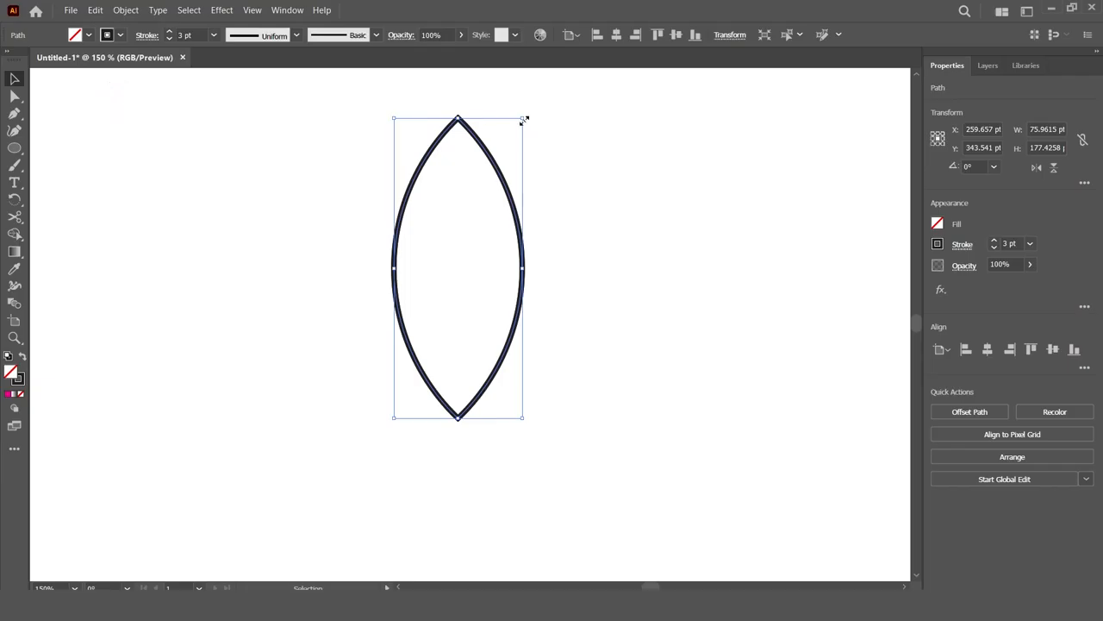
pyautogui.moveTo(524, 119); pyautogui.dragTo(512, 142)
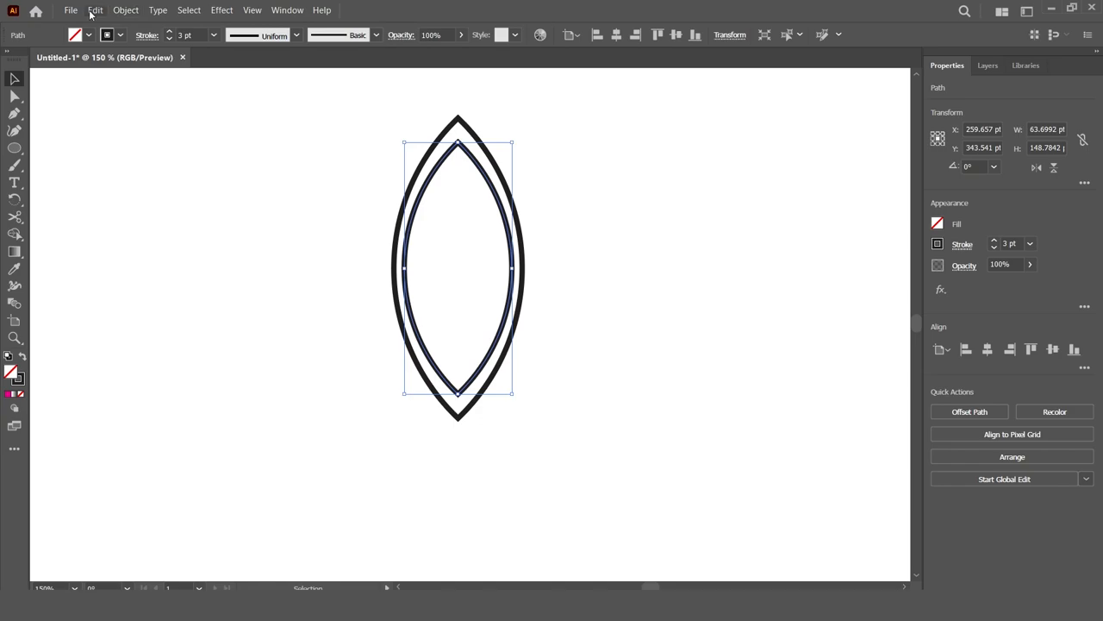
# Step: Paste a copy of the second outline in front and scale it about its centre to about 50 × 117 pt
pyautogui.click(94, 11)
pyautogui.click(107, 73)
pyautogui.click(95, 13)
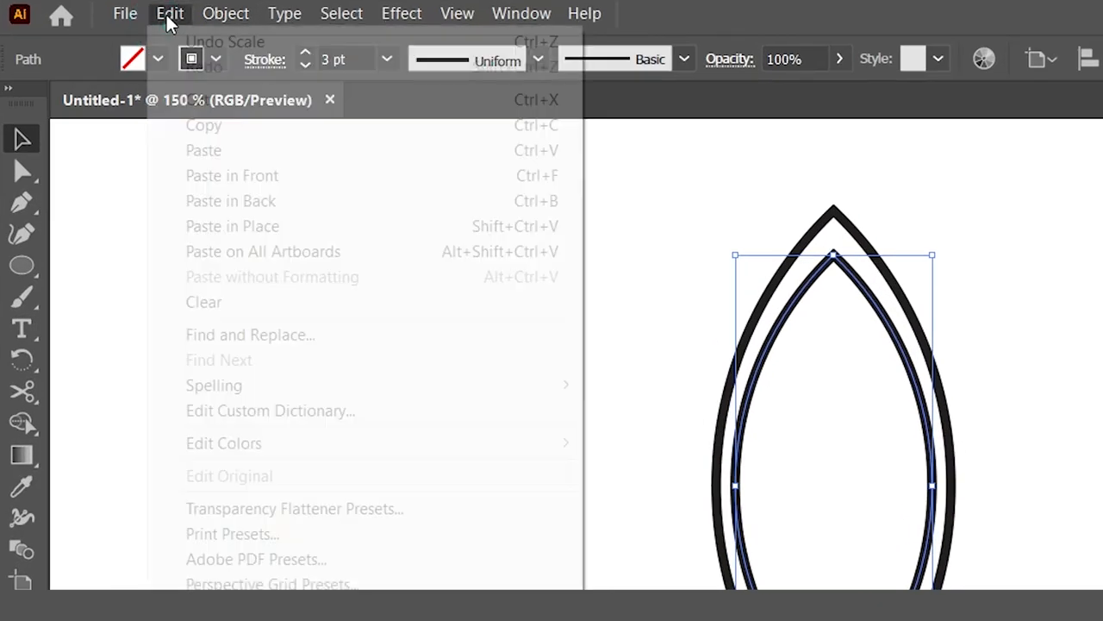
pyautogui.click(233, 177)
pyautogui.moveTo(512, 139); pyautogui.dragTo(502, 158)
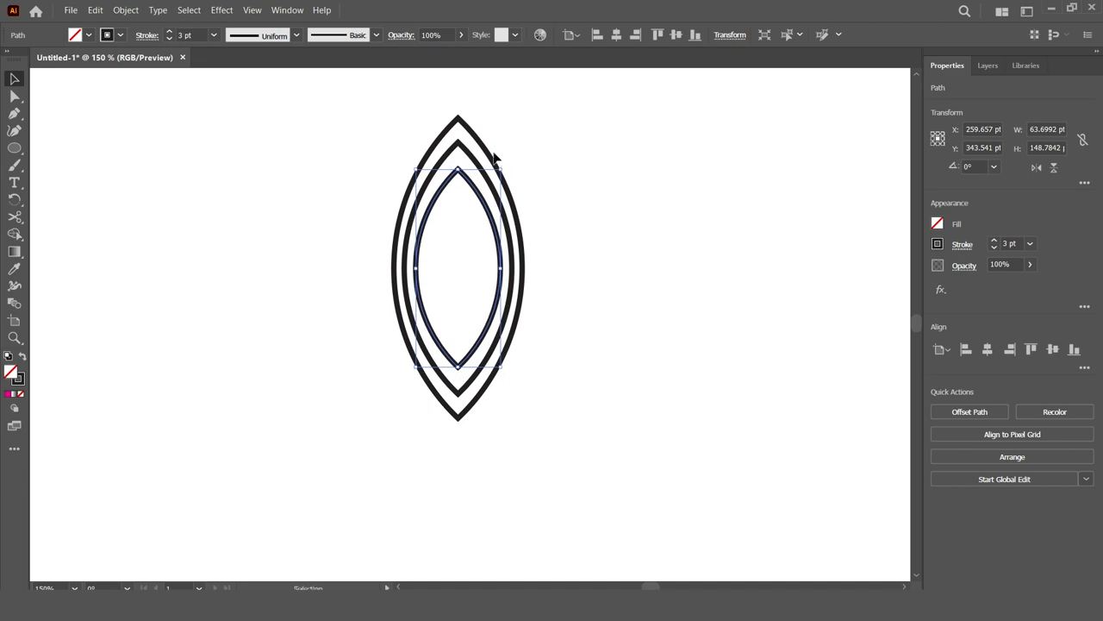
# Step: Paste a copy of the third outline in front and scale it about its centre to about 36 × 83 pt
pyautogui.click(95, 10)
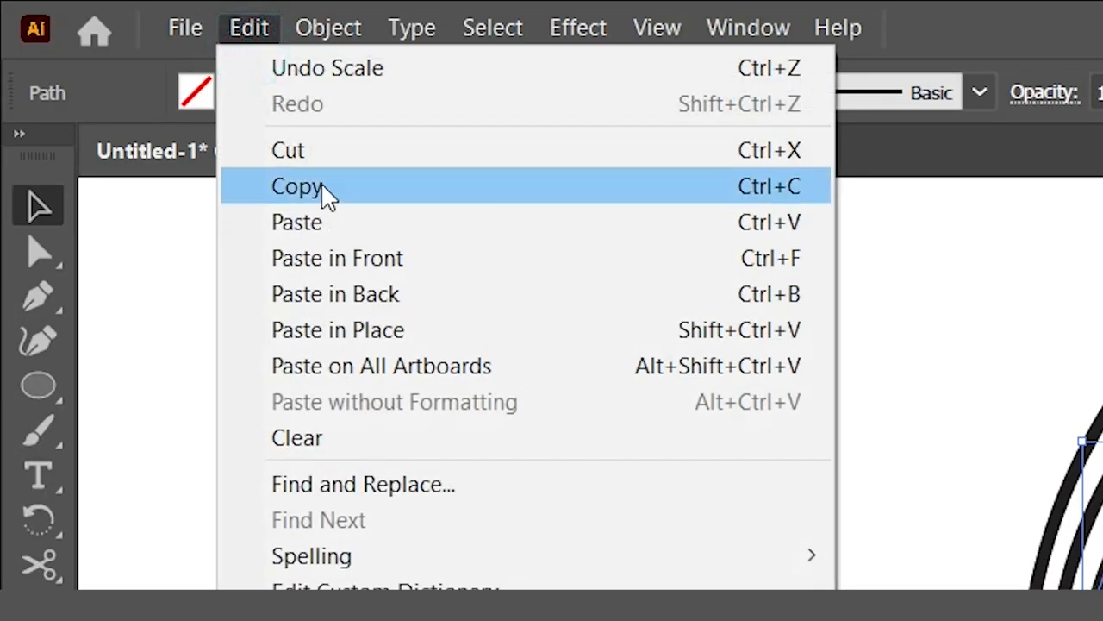
pyautogui.click(123, 70)
pyautogui.click(94, 11)
pyautogui.click(353, 258)
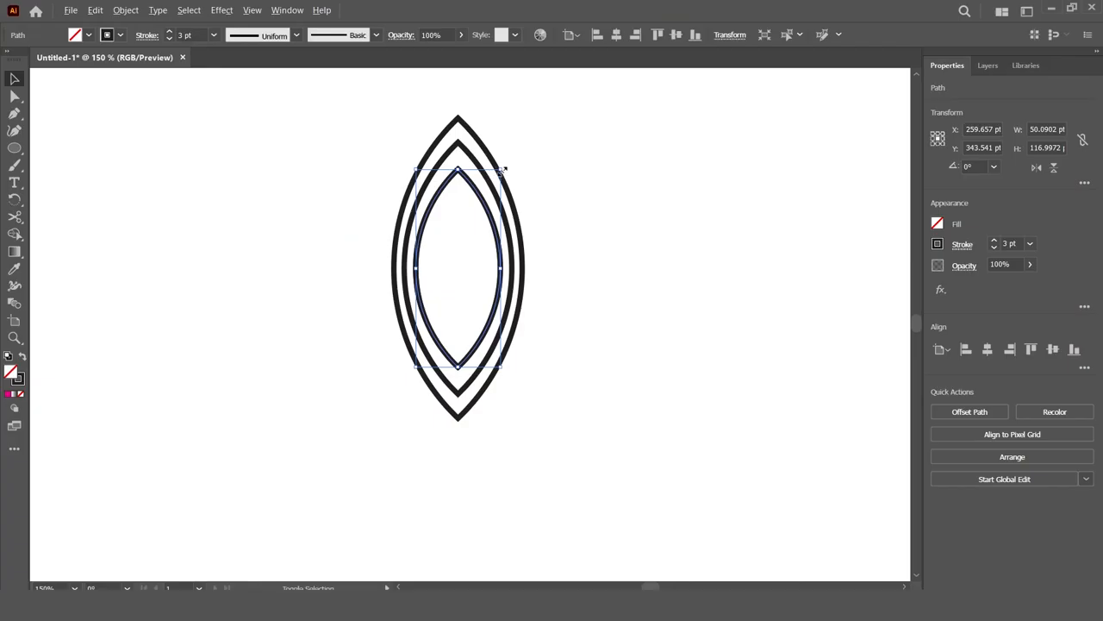
pyautogui.moveTo(503, 169); pyautogui.dragTo(492, 202)
# Step: Paste a copy of the fourth outline in front and scale it about its centre to about 24 pt wide
pyautogui.click(95, 11)
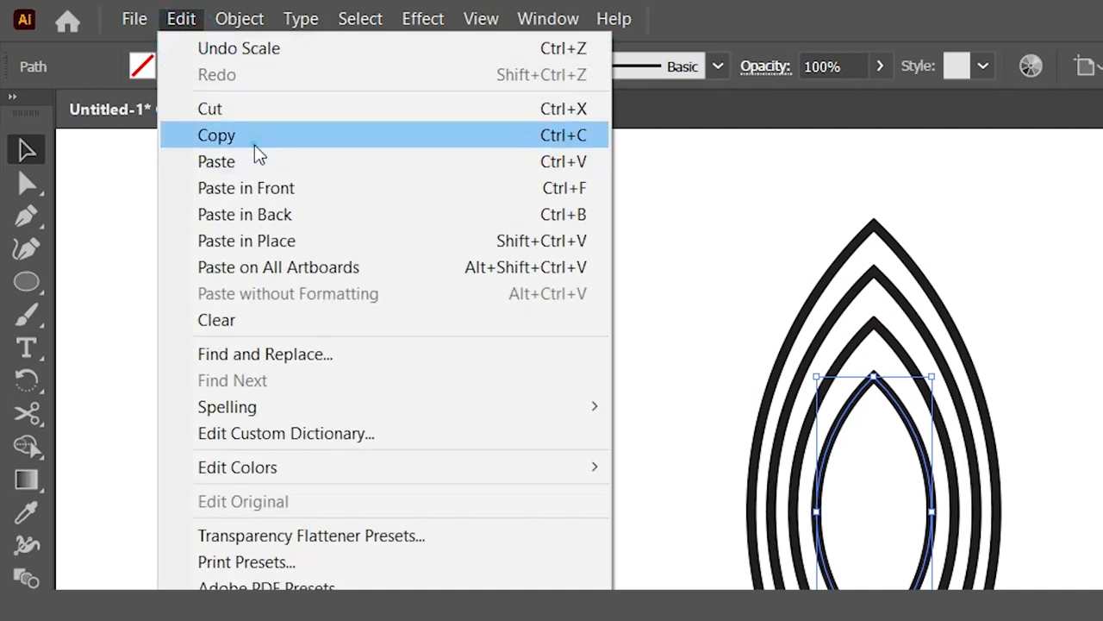
pyautogui.click(254, 142)
pyautogui.click(175, 17)
pyautogui.click(290, 190)
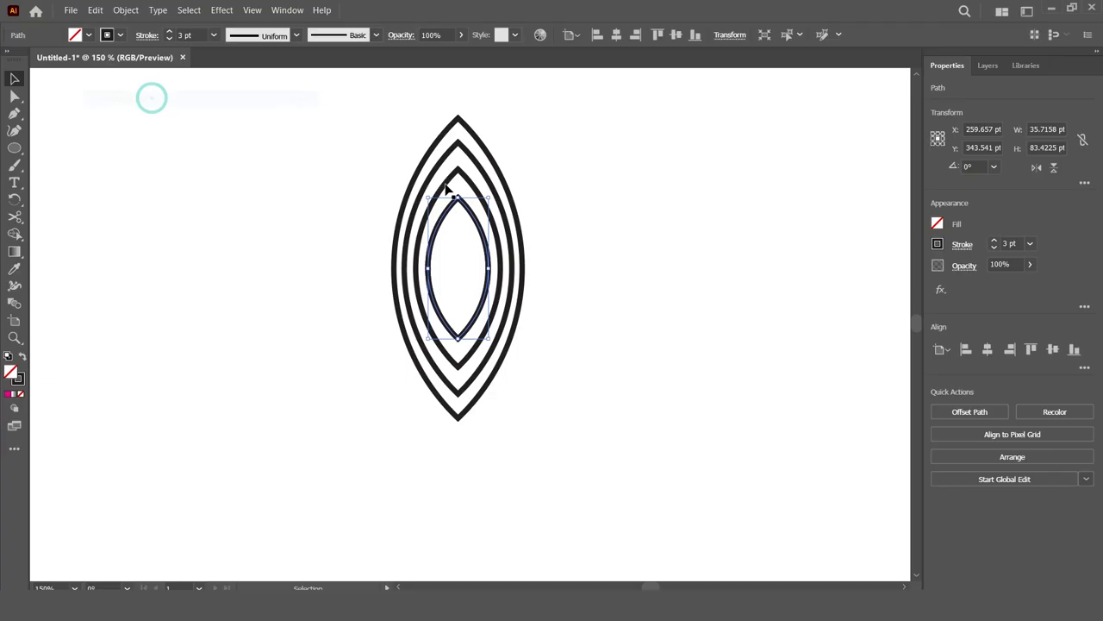
pyautogui.moveTo(933, 380); pyautogui.dragTo(923, 423)
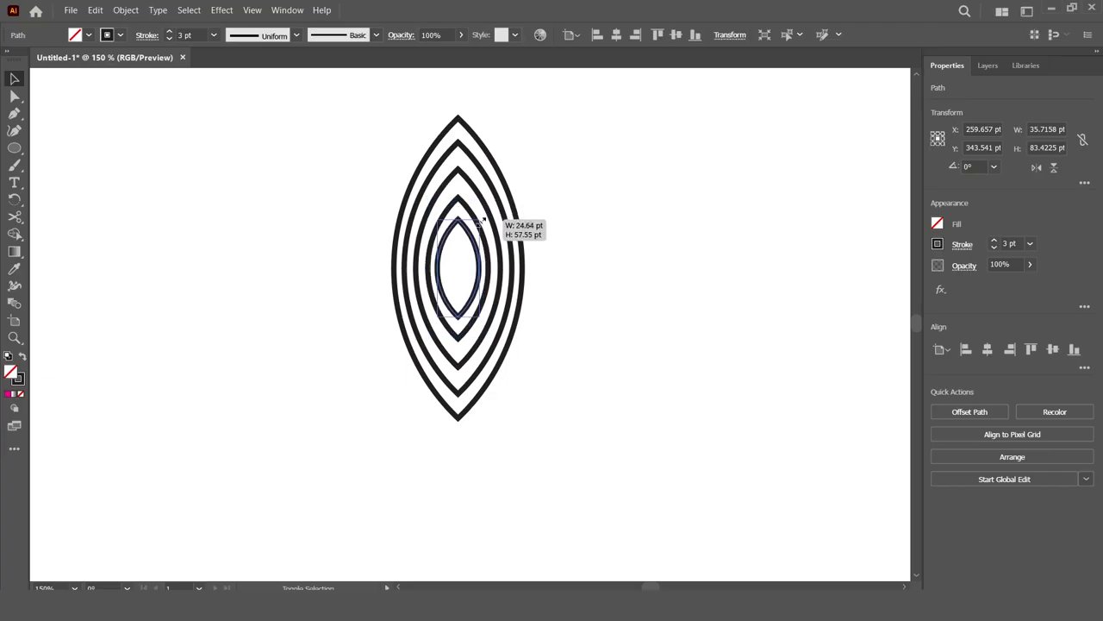
pyautogui.moveTo(483, 222); pyautogui.dragTo(483, 223)
# Step: Set the stroke of the outermost, third and innermost leaf outlines to the magenta swatch
pyautogui.click(548, 205)
pyautogui.click(465, 127)
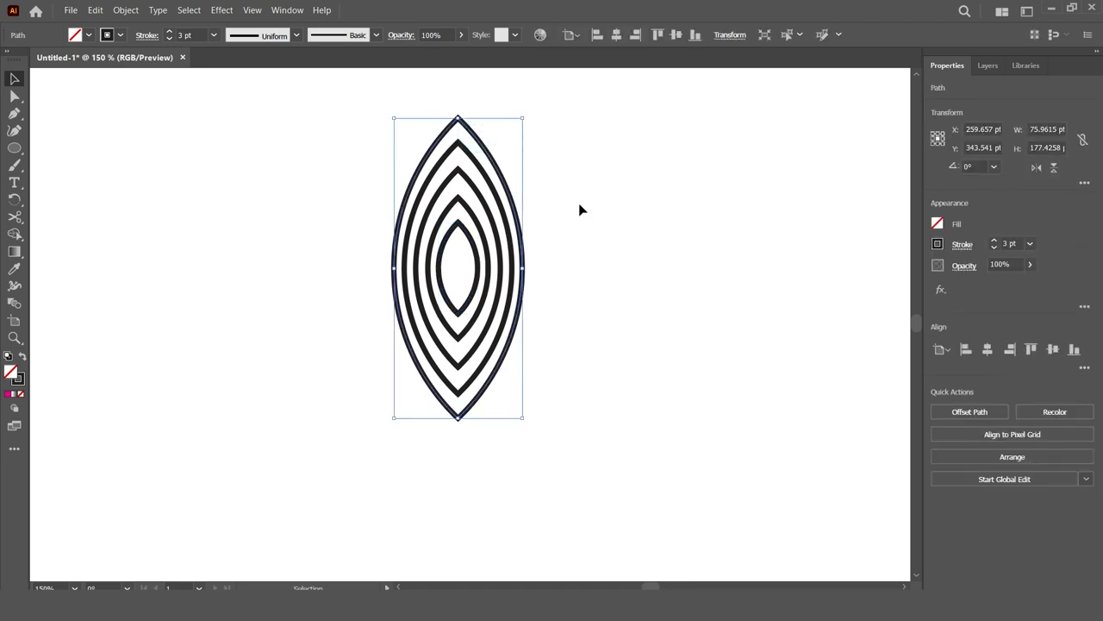
pyautogui.keyDown('shift'); pyautogui.click(465, 186); pyautogui.keyUp('shift')
pyautogui.keyDown('shift'); pyautogui.click(468, 235); pyautogui.keyUp('shift')
pyautogui.click(938, 244)
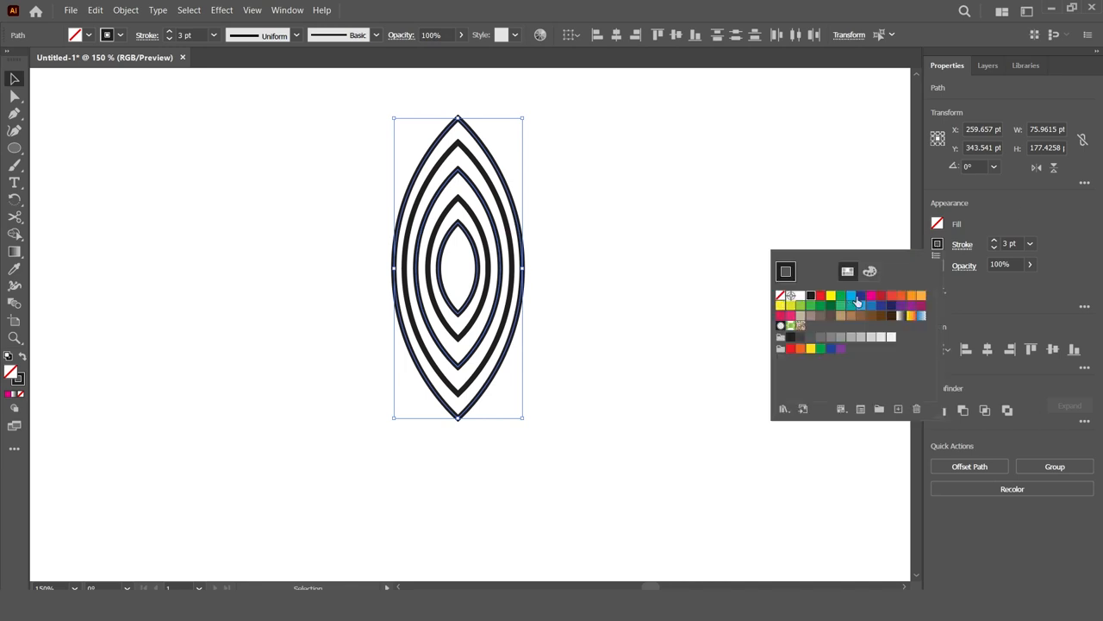
pyautogui.click(871, 296)
pyautogui.click(672, 321)
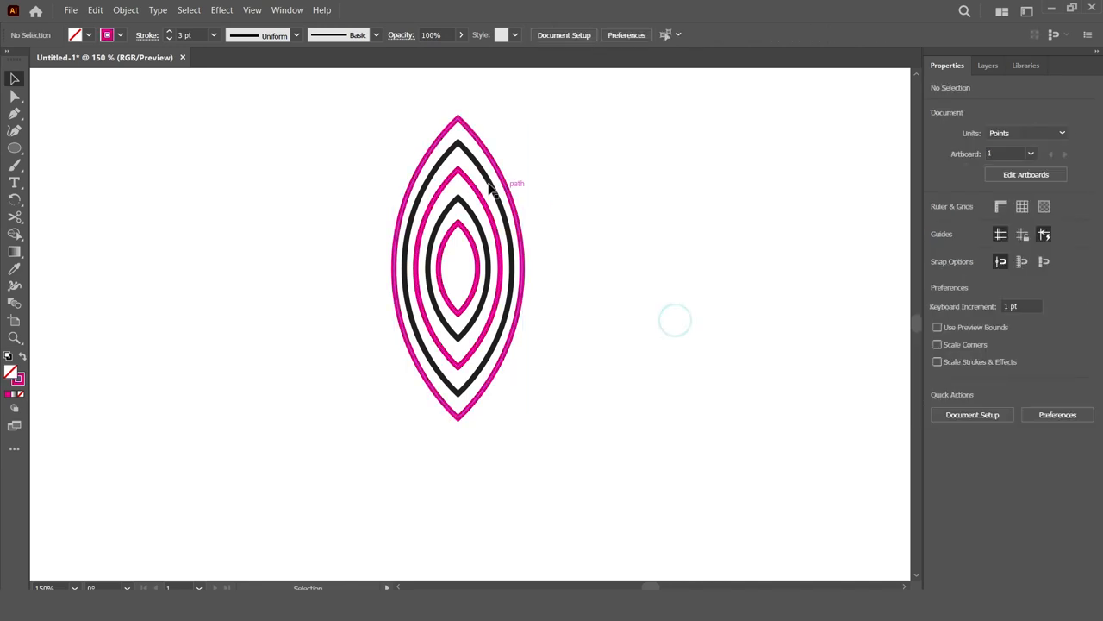
pyautogui.click(723, 305)
pyautogui.hotkey('ctrl', '-')
pyautogui.hotkey('ctrl', '-')
pyautogui.hotkey('ctrl', '-')
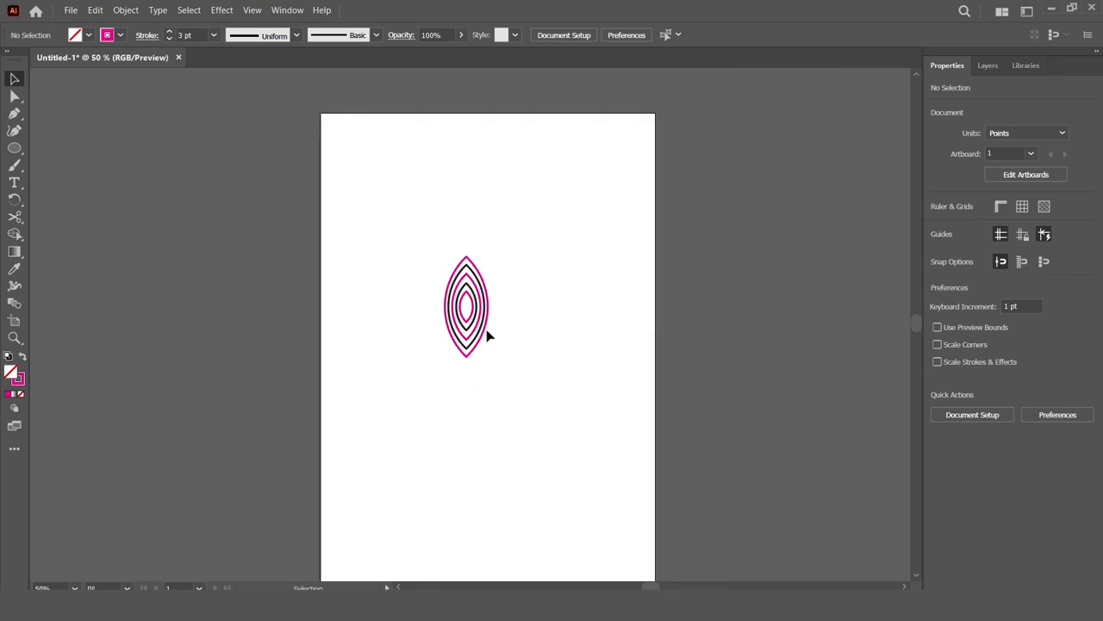
pyautogui.hotkey('ctrl', '+')
pyautogui.hotkey('ctrl', '+')
pyautogui.hotkey('ctrl', '+')
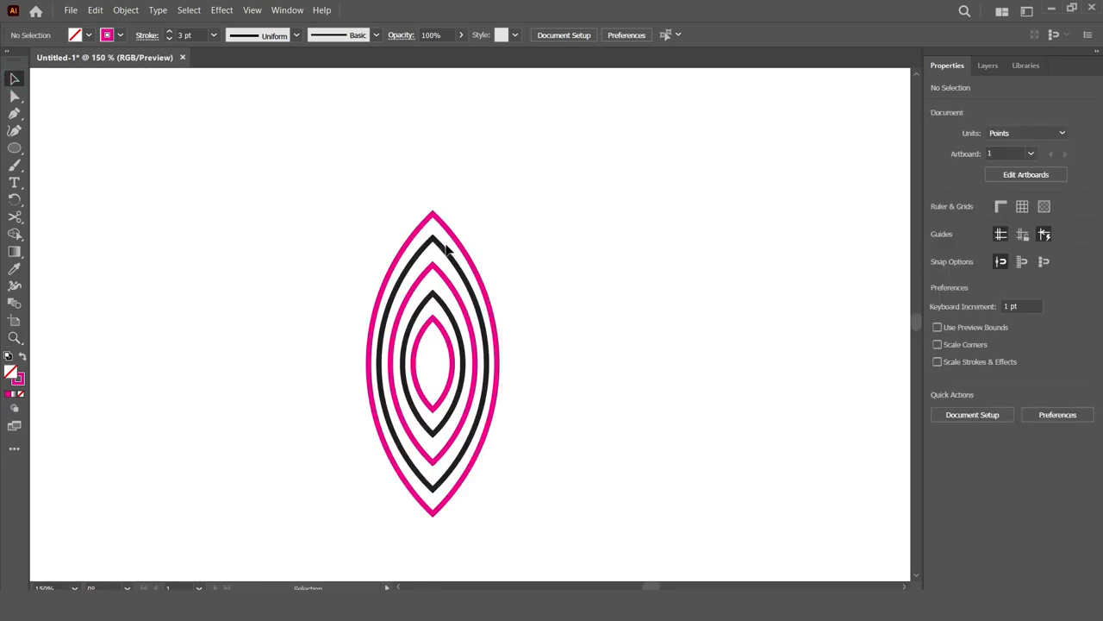
# Step: Set the stroke of the two black leaf outlines to the teal swatch
pyautogui.click(447, 249)
pyautogui.keyDown('shift'); pyautogui.click(445, 307); pyautogui.keyUp('shift')
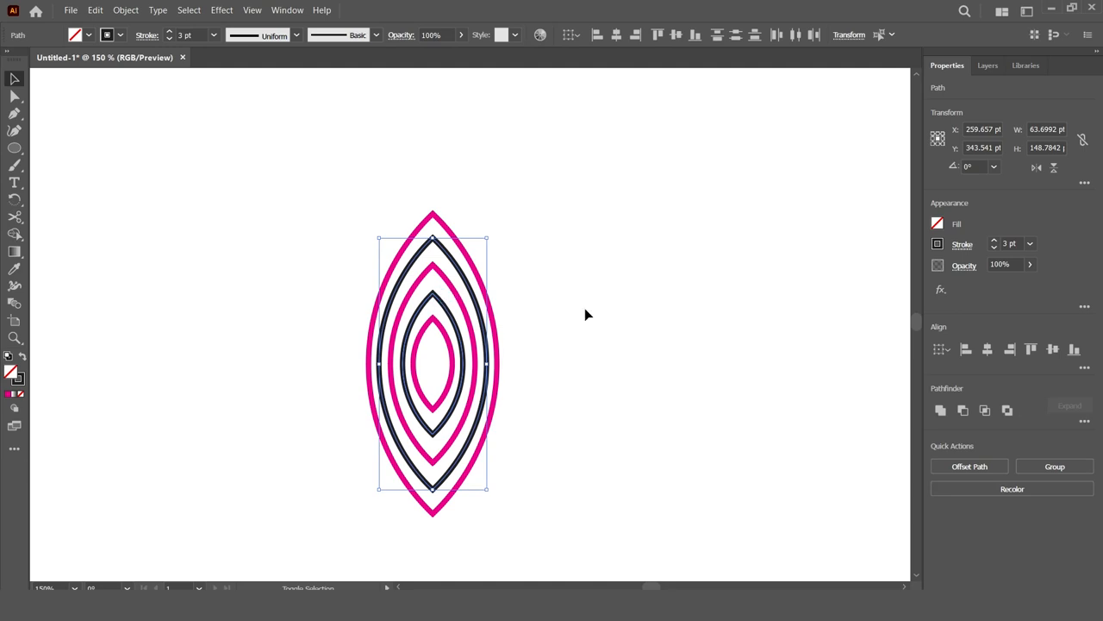
pyautogui.click(937, 244)
pyautogui.click(851, 295)
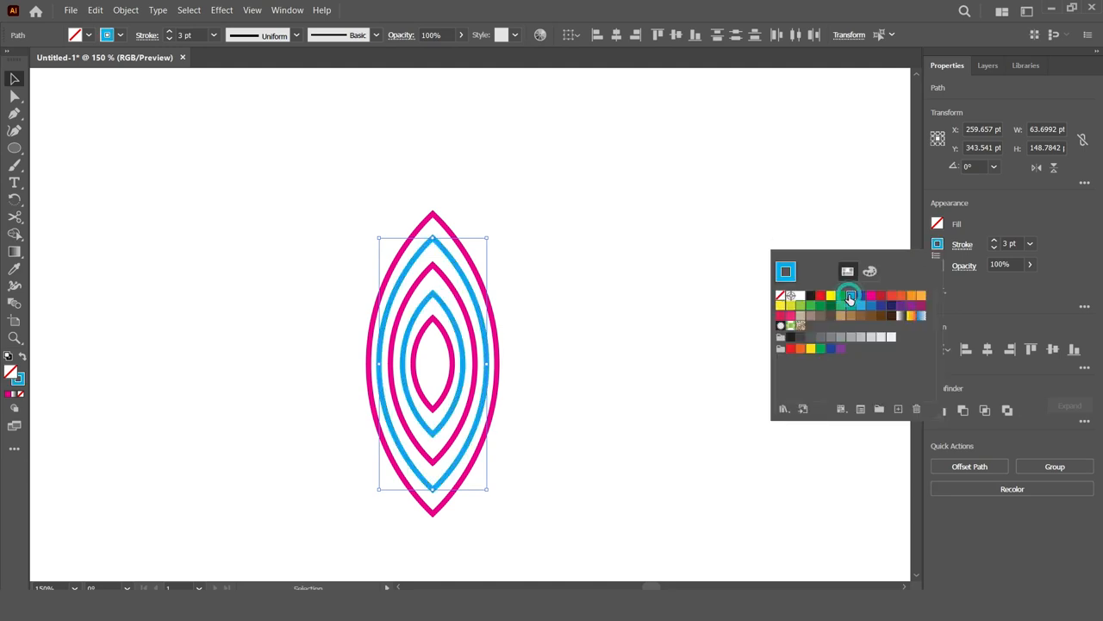
pyautogui.click(905, 299)
pyautogui.click(912, 298)
pyautogui.click(922, 298)
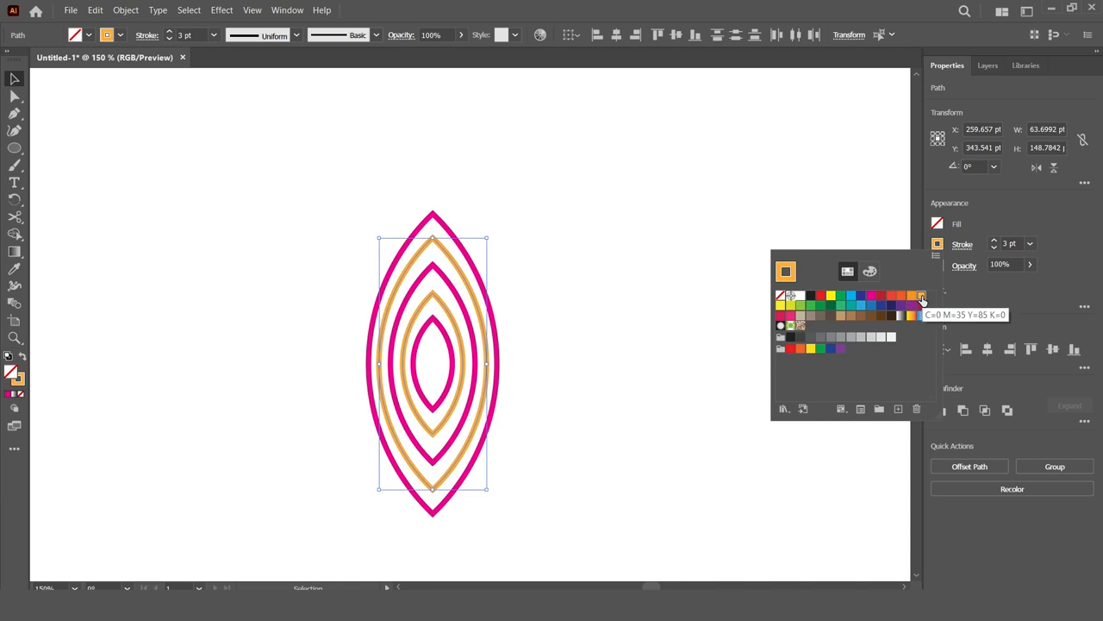
pyautogui.click(851, 305)
pyautogui.click(569, 303)
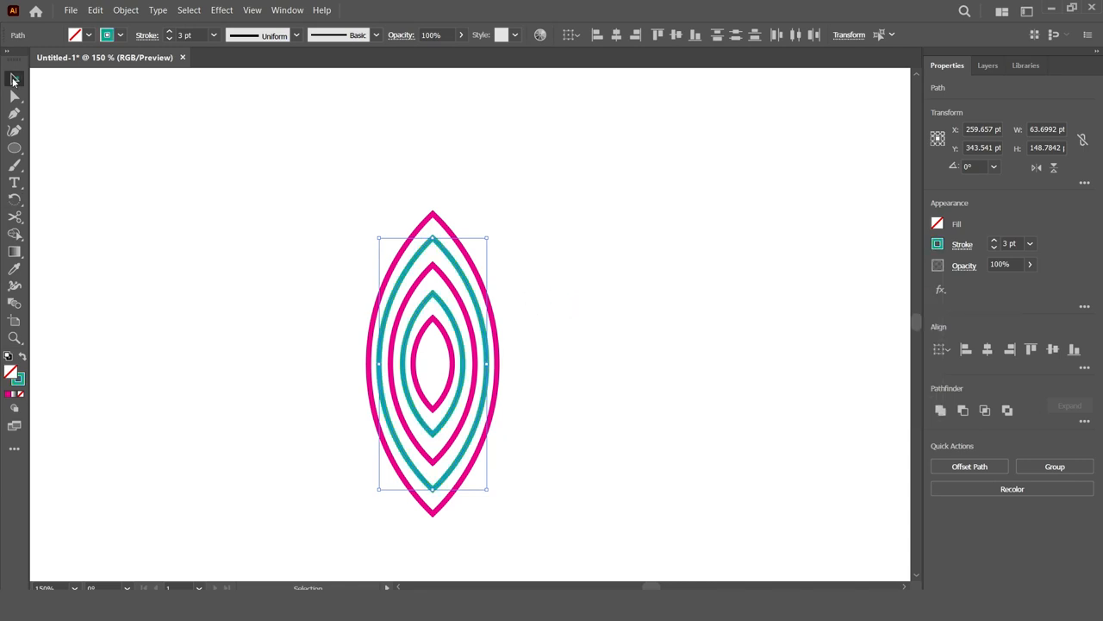
# Step: Select all five nested leaf outlines and group them
pyautogui.click(231, 222)
pyautogui.hotkey('ctrl', '-')
pyautogui.hotkey('ctrl', '-')
pyautogui.hotkey('ctrl', '-')
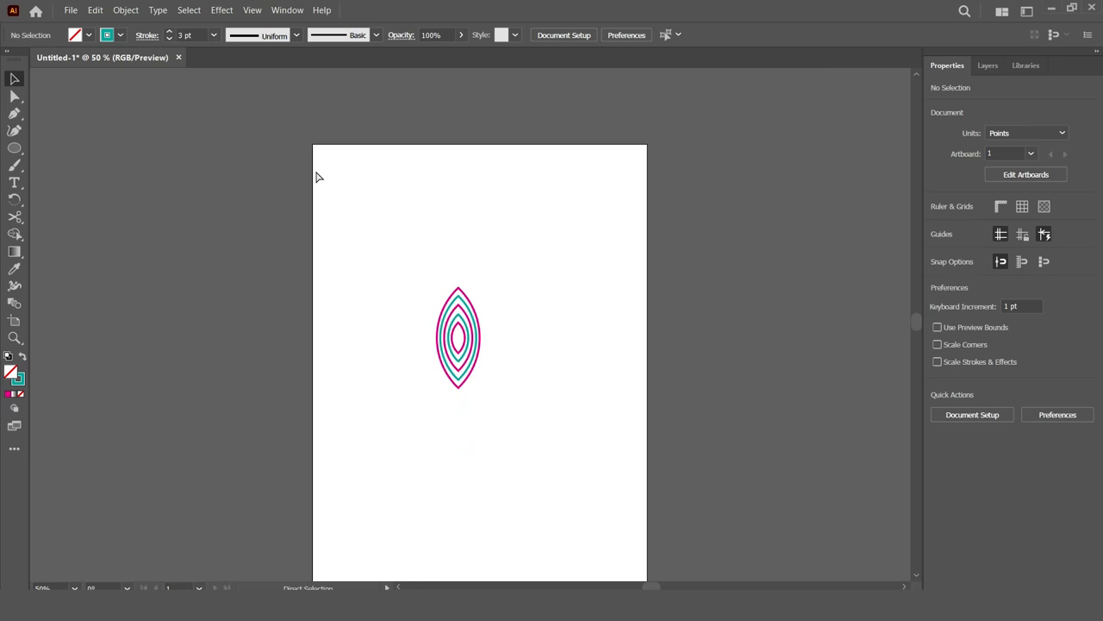
pyautogui.hotkey('ctrl', '-')
pyautogui.moveTo(396, 250); pyautogui.dragTo(521, 398)
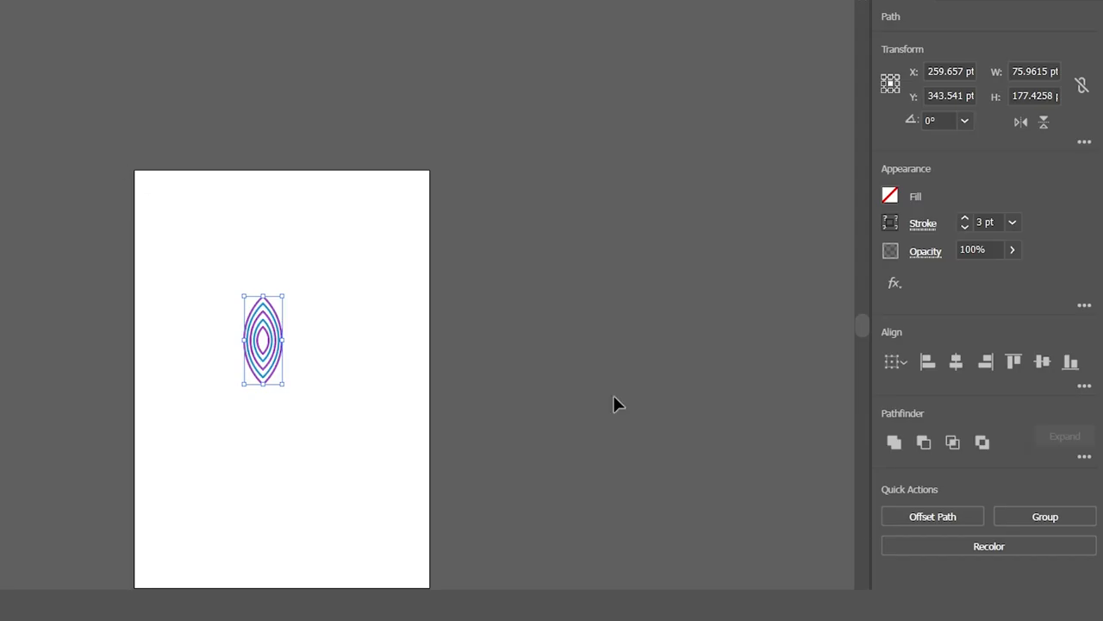
pyautogui.click(1032, 521)
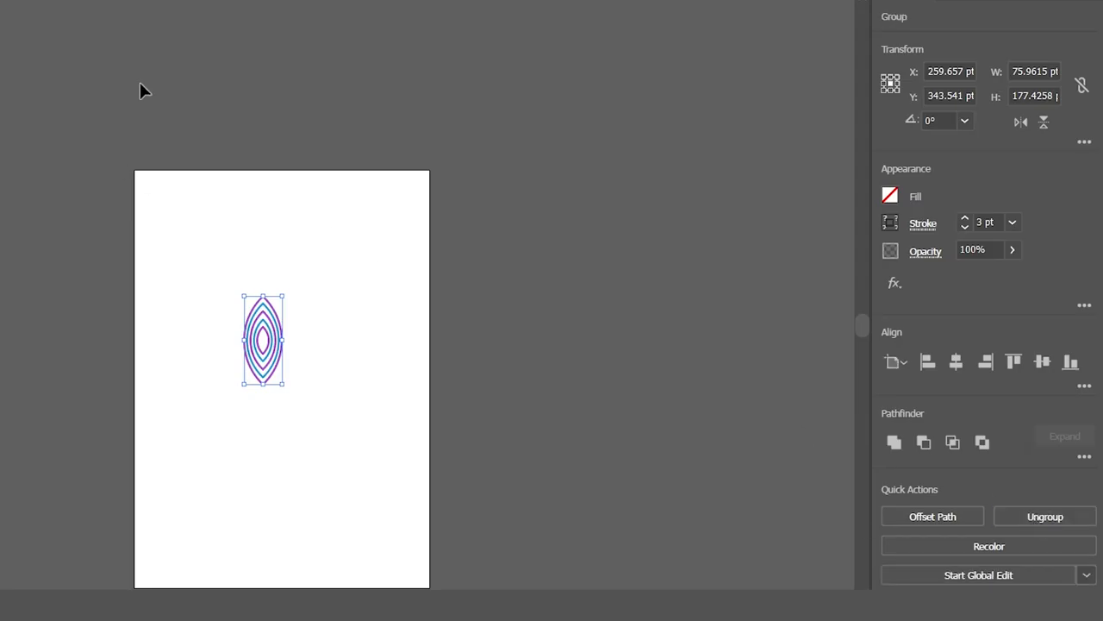
# Step: Expand the leaf group's fill and stroke, and place it at about 39 × 89 pt near the artboard's lower-left corner
pyautogui.click(234, 26)
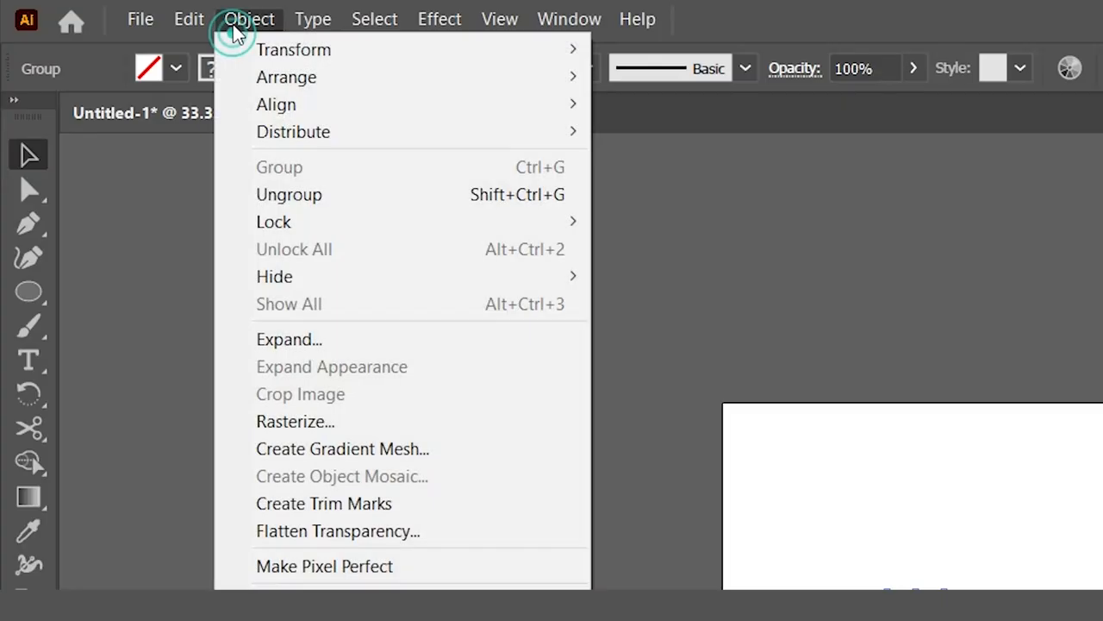
pyautogui.click(340, 345)
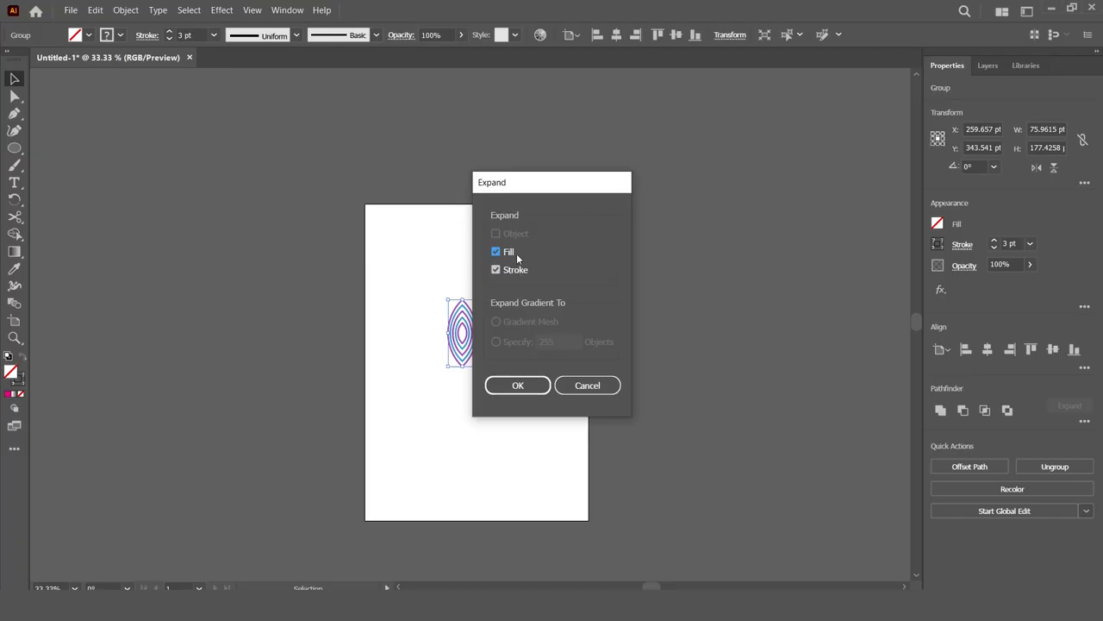
pyautogui.click(517, 385)
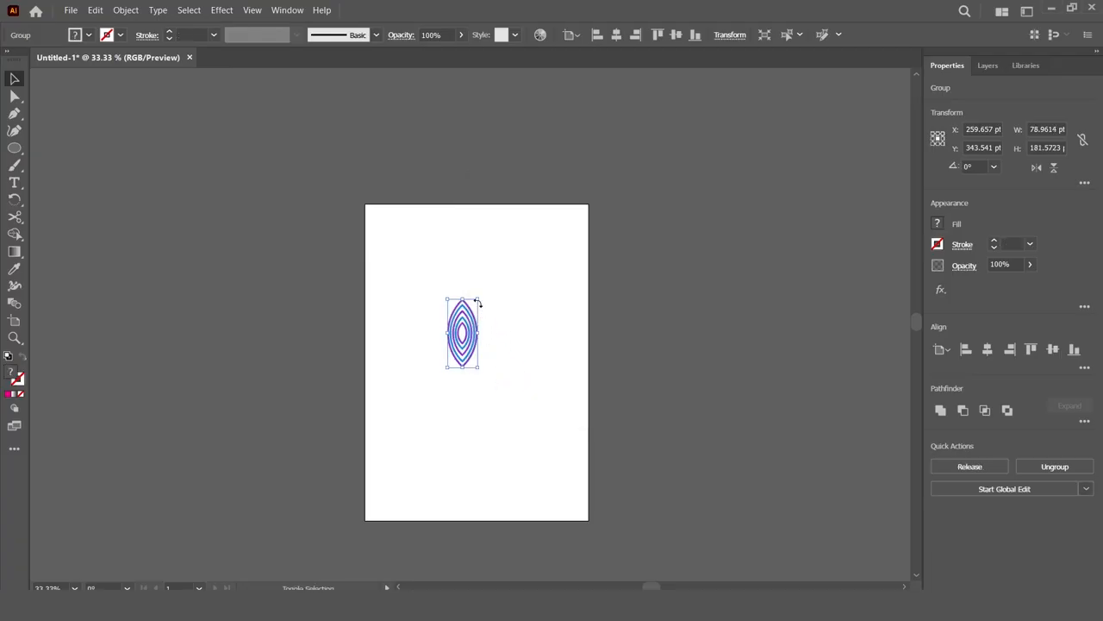
pyautogui.moveTo(479, 300); pyautogui.dragTo(398, 485)
# Step: Rotate the leaf group about 25° counterclockwise
pyautogui.press('z')
pyautogui.click(402, 480)
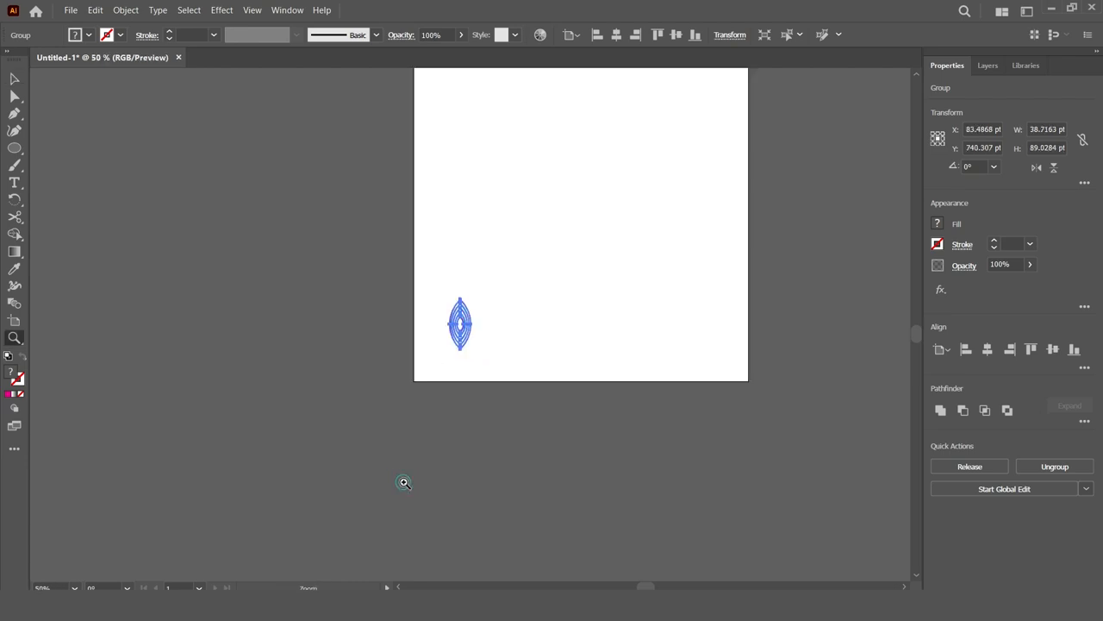
pyautogui.click(445, 320)
pyautogui.click(498, 332)
pyautogui.click(498, 332)
pyautogui.click(14, 78)
pyautogui.moveTo(449, 391); pyautogui.dragTo(474, 366)
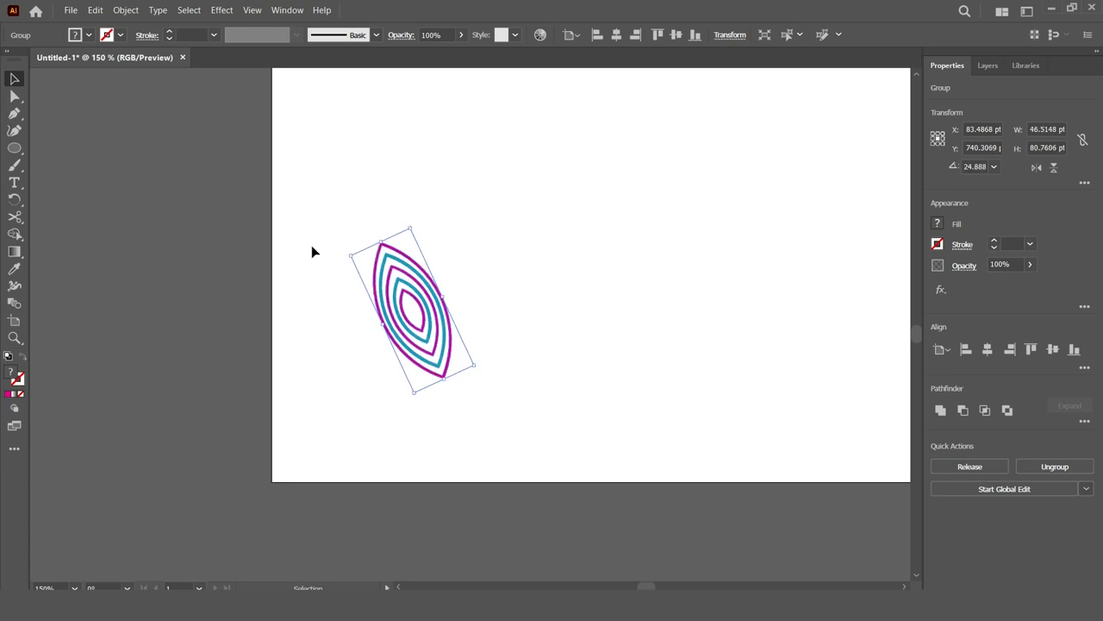
# Step: Reflect a copy of the leaf group across the vertical axis and move the copy about 55 pt to the right
pyautogui.click(126, 10)
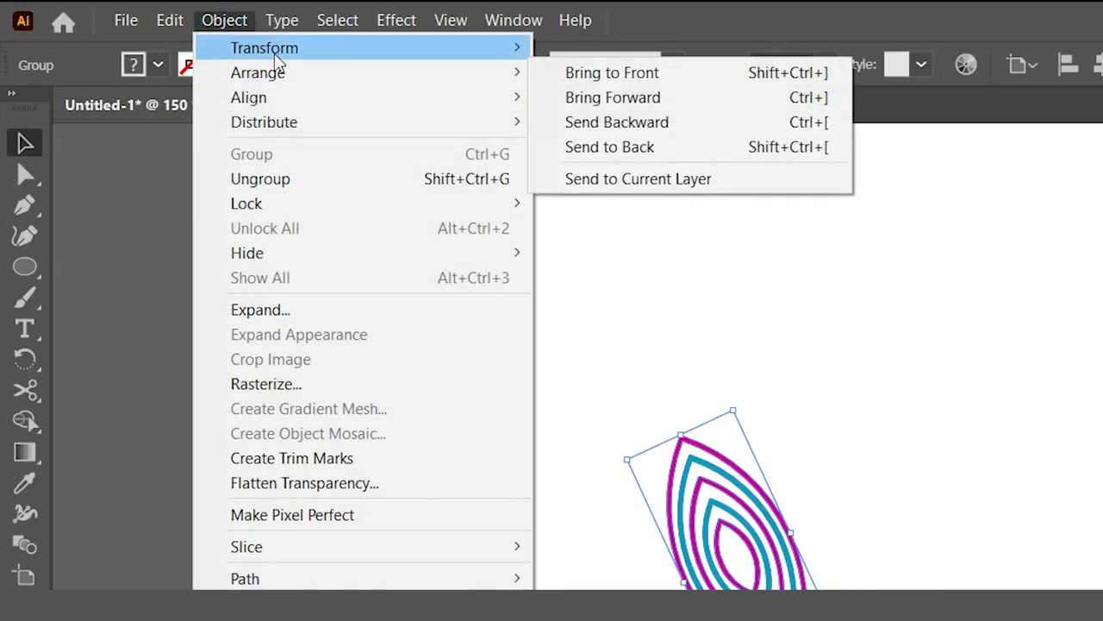
pyautogui.click(155, 34)
pyautogui.click(611, 128)
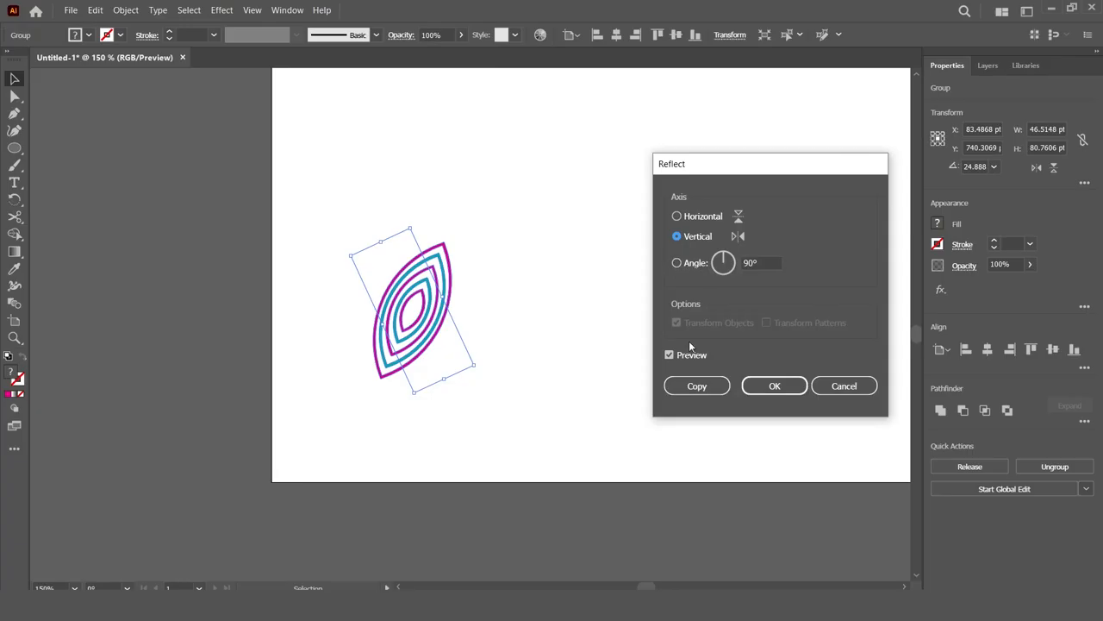
pyautogui.click(695, 386)
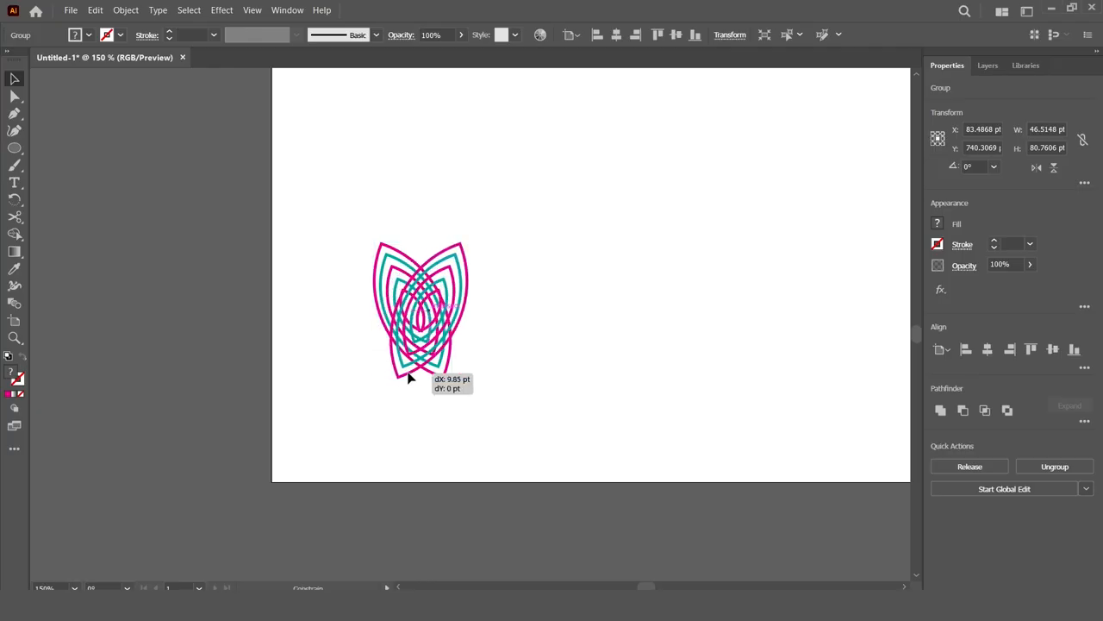
pyautogui.moveTo(411, 374); pyautogui.dragTo(485, 379)
pyautogui.click(458, 434)
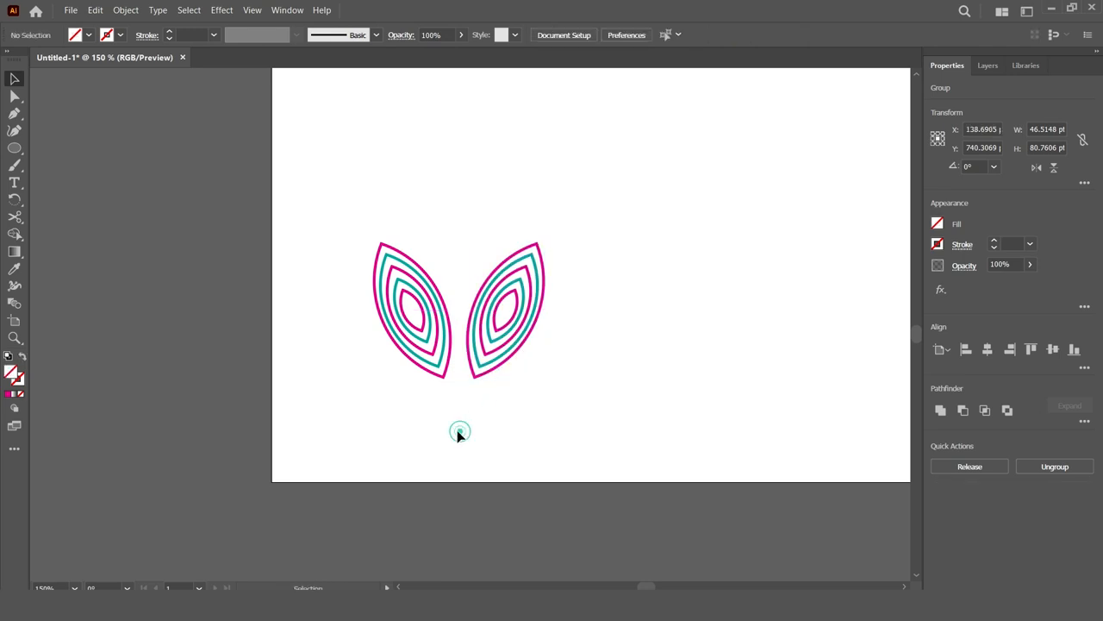
# Step: Select both mirrored leaves and group them
pyautogui.hotkey('ctrl', '-')
pyautogui.hotkey('ctrl', '-')
pyautogui.hotkey('ctrl', '-')
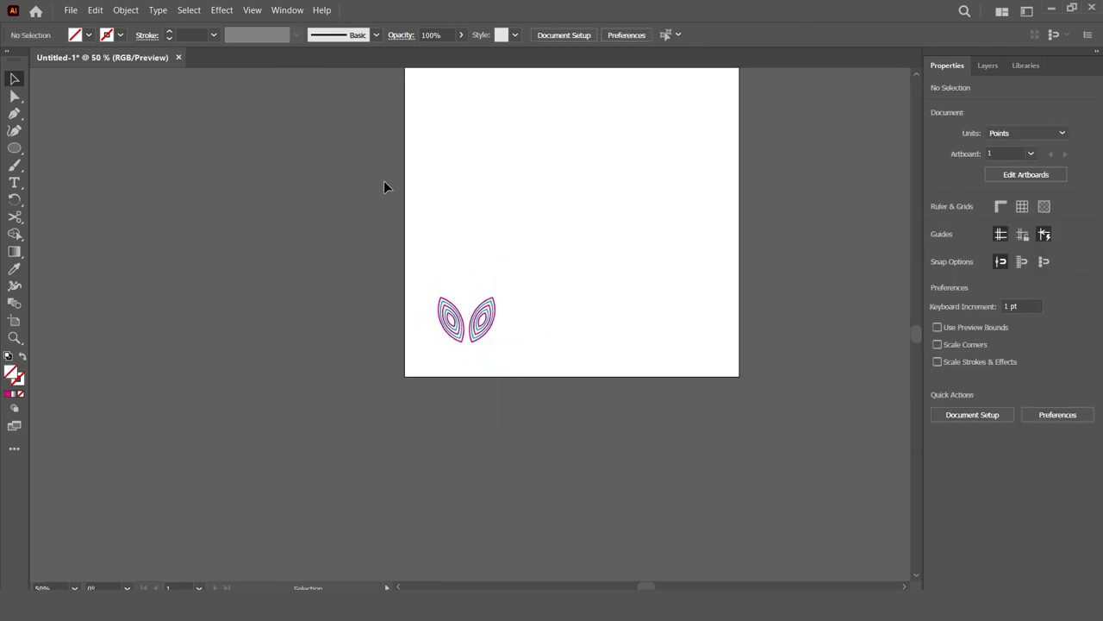
pyautogui.moveTo(431, 279); pyautogui.dragTo(540, 356)
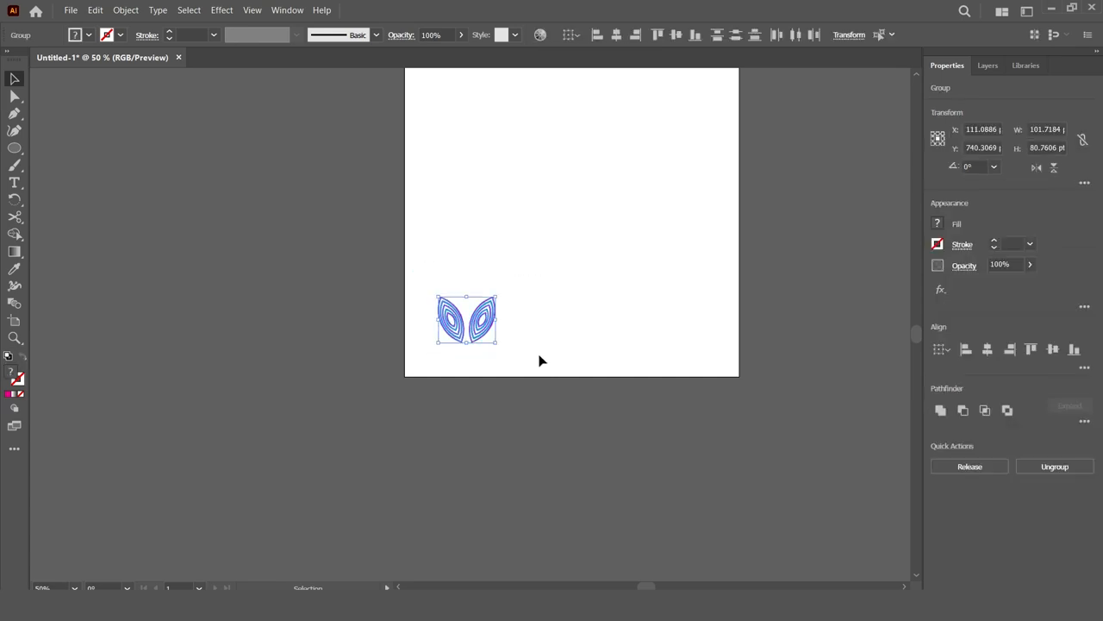
pyautogui.rightClick(488, 322)
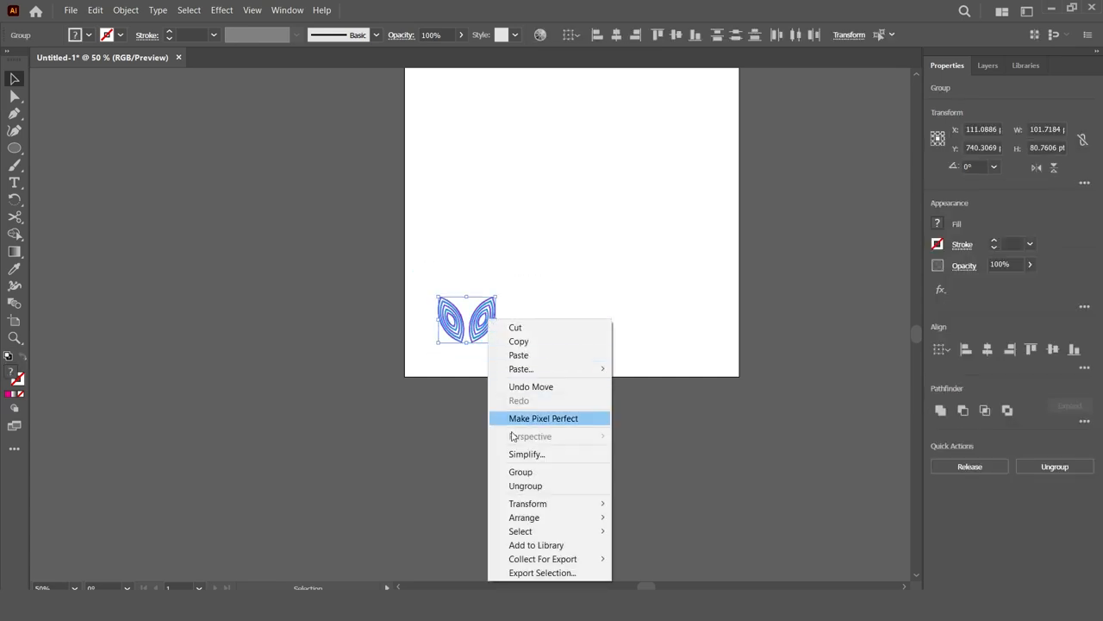
pyautogui.click(528, 474)
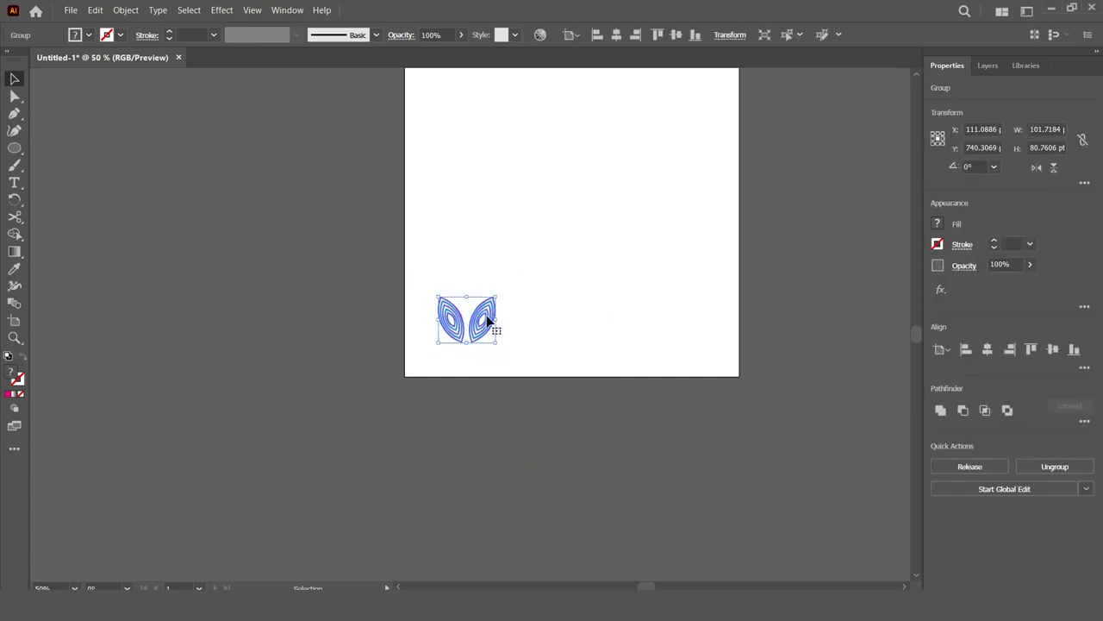
# Step: Start a Transform effect on the grouped leaf pair, with horizontal and vertical scale both set to 90%
pyautogui.moveTo(560, 316); pyautogui.dragTo(458, 441)
pyautogui.click(221, 12)
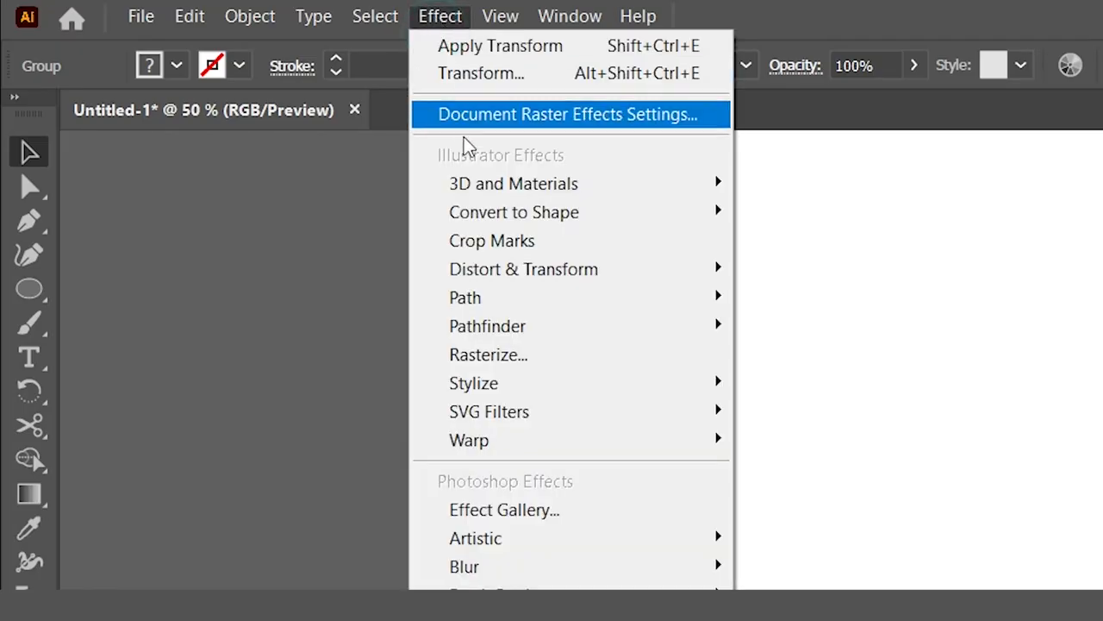
pyautogui.moveTo(509, 277)
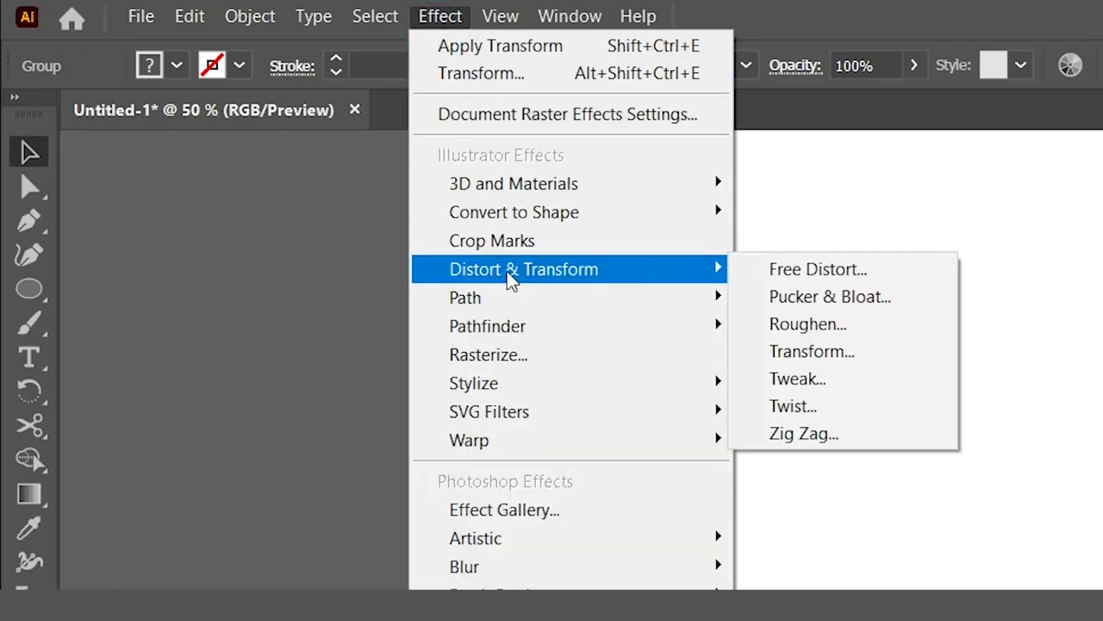
pyautogui.click(829, 361)
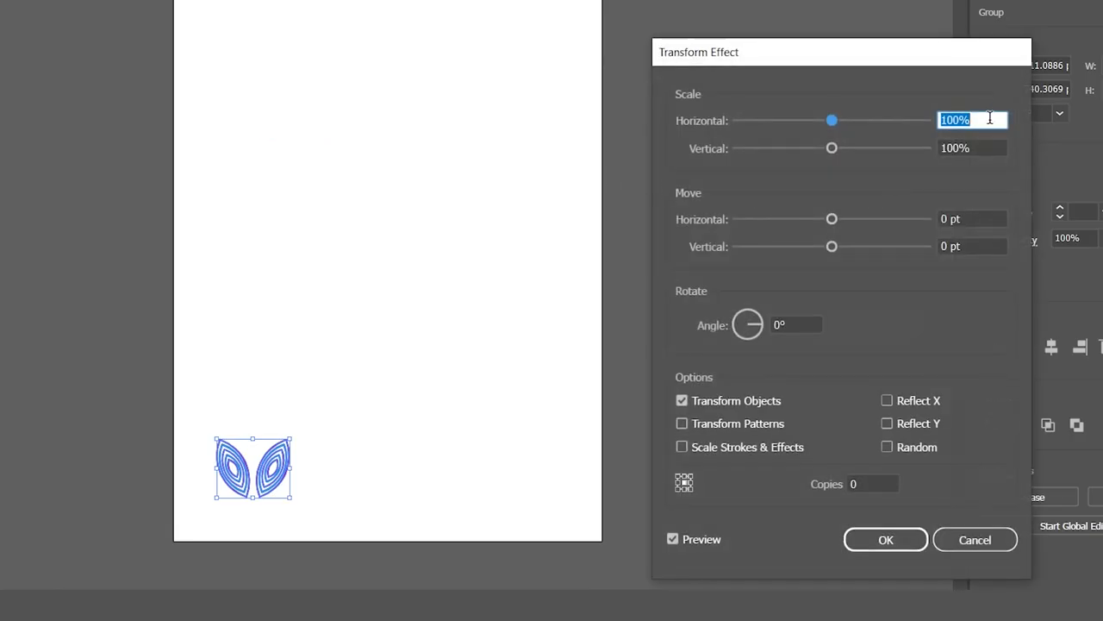
pyautogui.write('90')
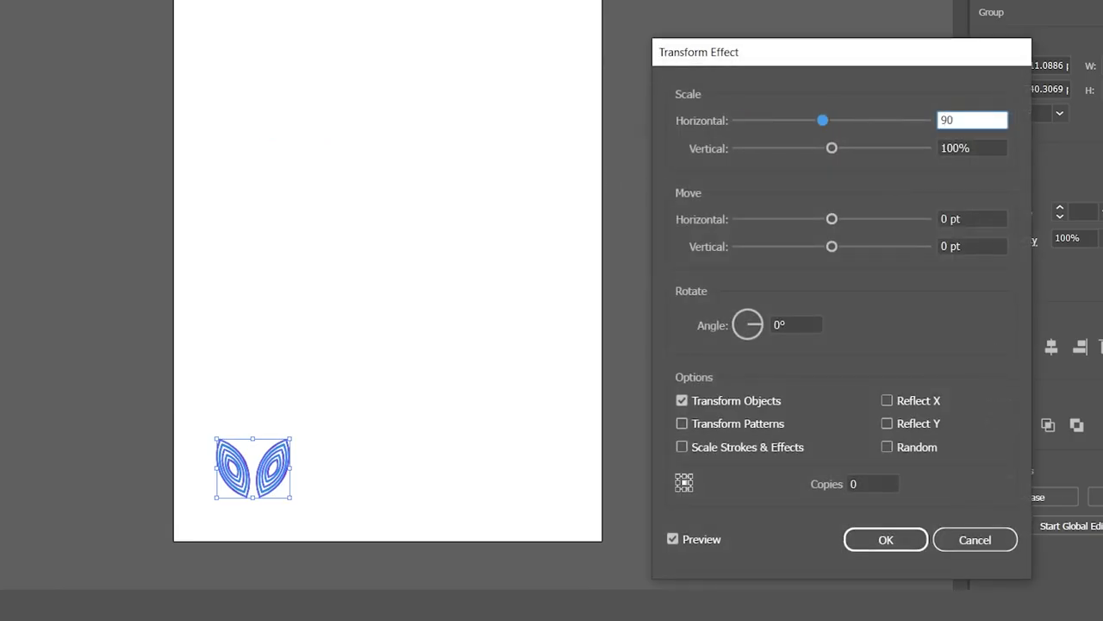
pyautogui.press('Tab')
pyautogui.write('90')
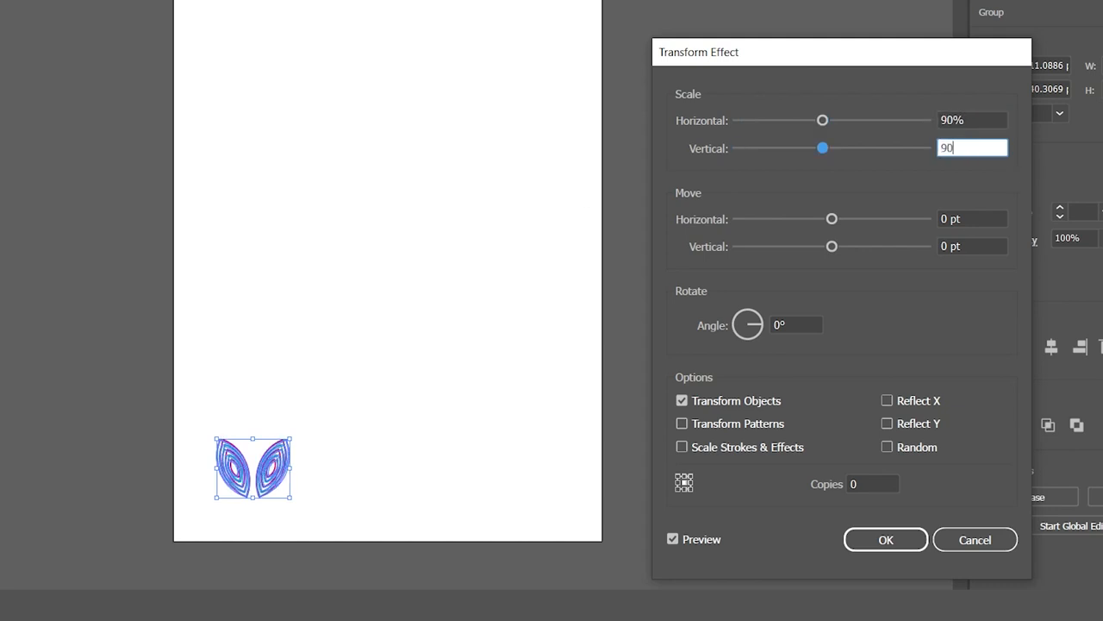
# Step: Set the effect's vertical move to -59 pt with 15 copies, apply it, and deselect the leaf column
pyautogui.moveTo(831, 250); pyautogui.dragTo(777, 252)
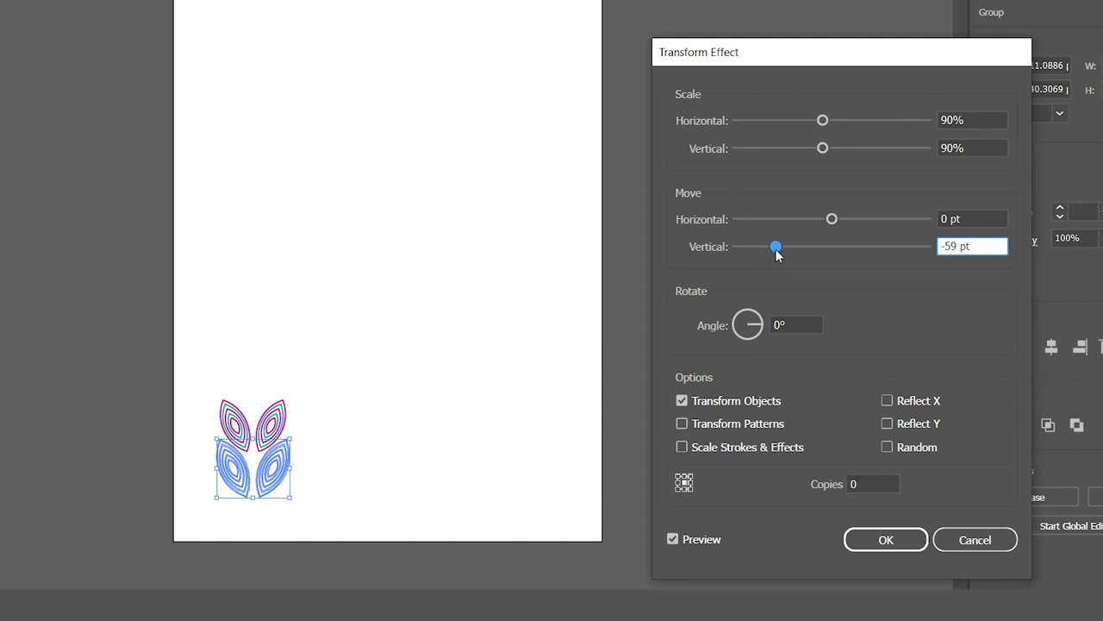
pyautogui.moveTo(874, 484); pyautogui.dragTo(748, 480)
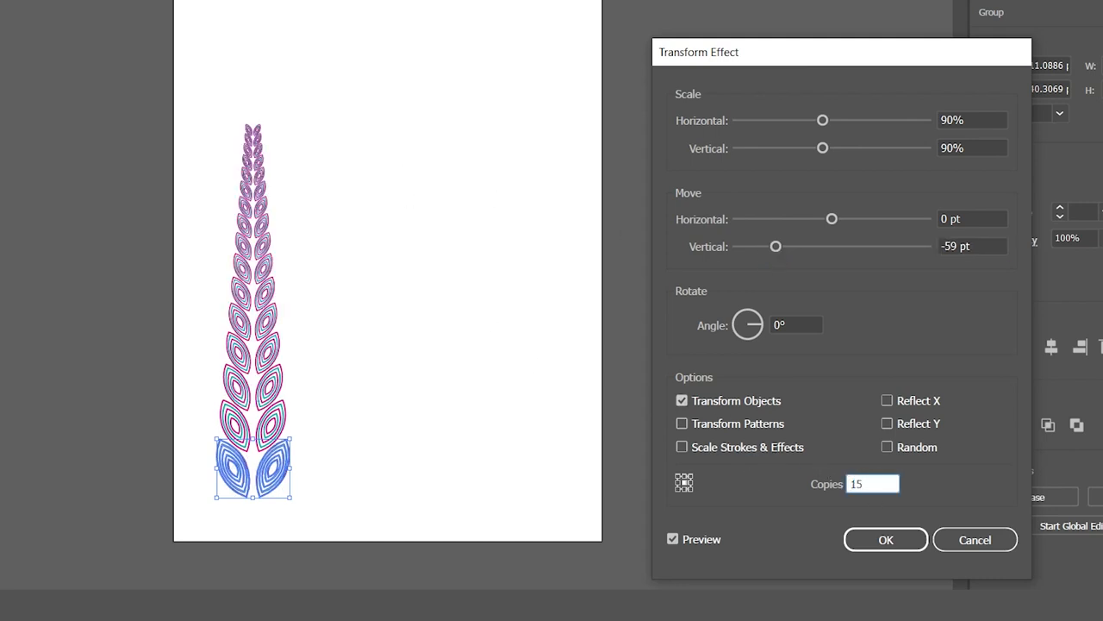
pyautogui.write('15')
pyautogui.press('Return')
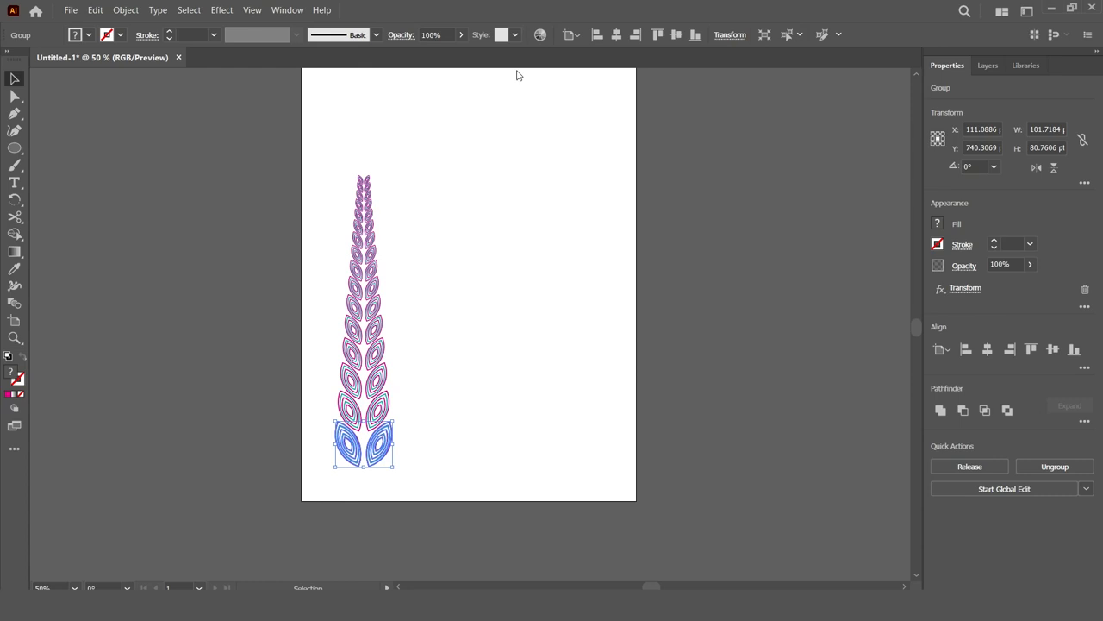
pyautogui.click(522, 224)
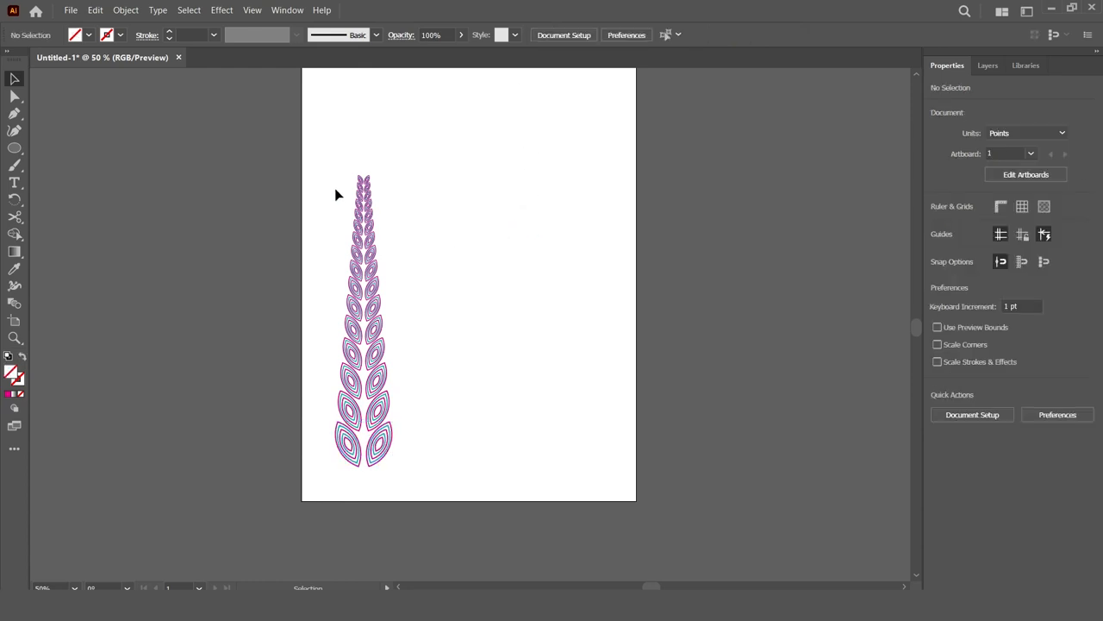
# Step: Show the Brushes panel and create an art brush from the tapering leaf column, keeping the default brush options
pyautogui.click(277, 12)
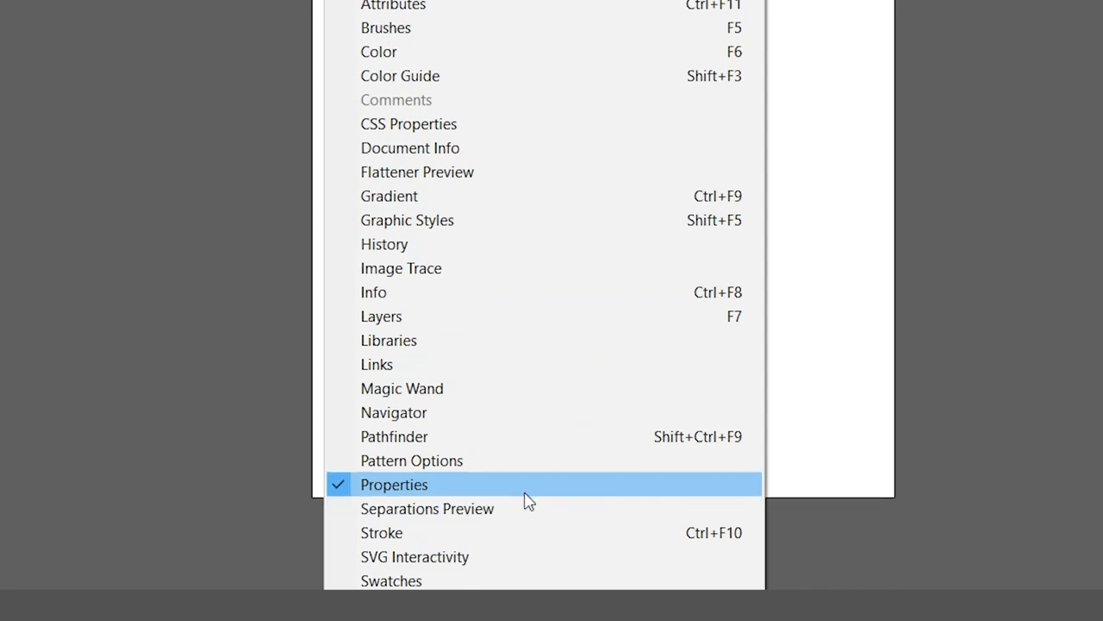
pyautogui.click(502, 106)
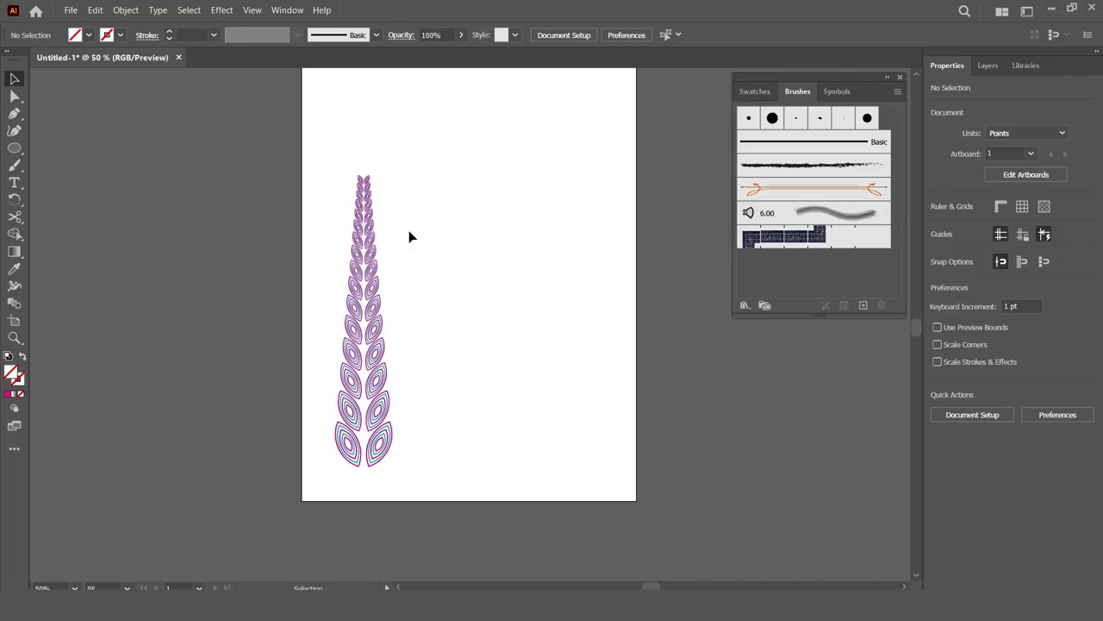
pyautogui.moveTo(376, 444); pyautogui.dragTo(861, 236)
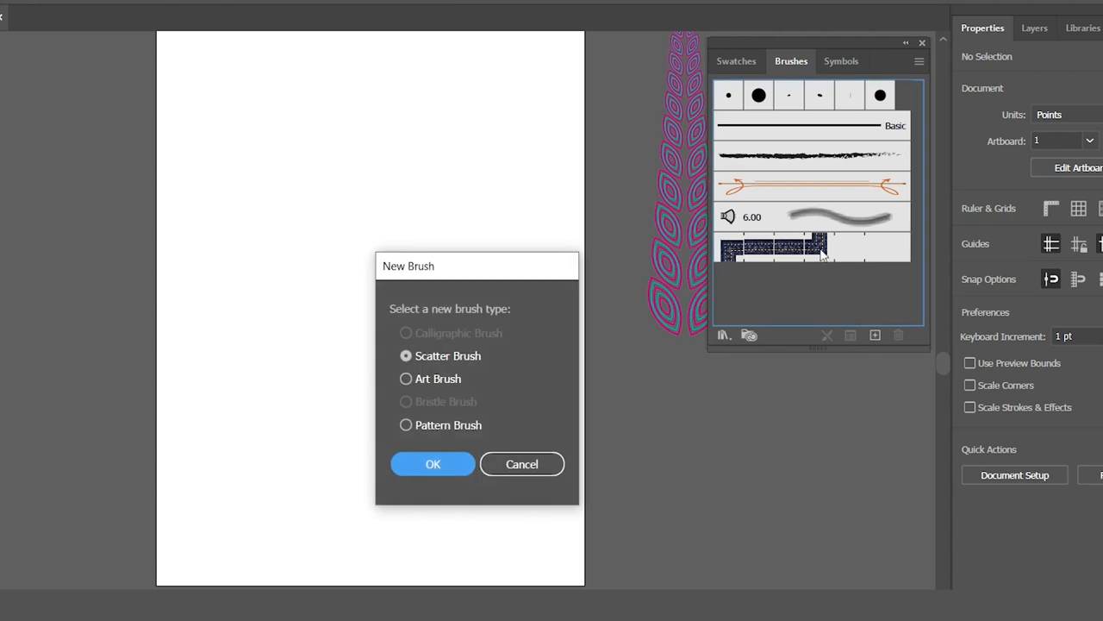
pyautogui.click(406, 380)
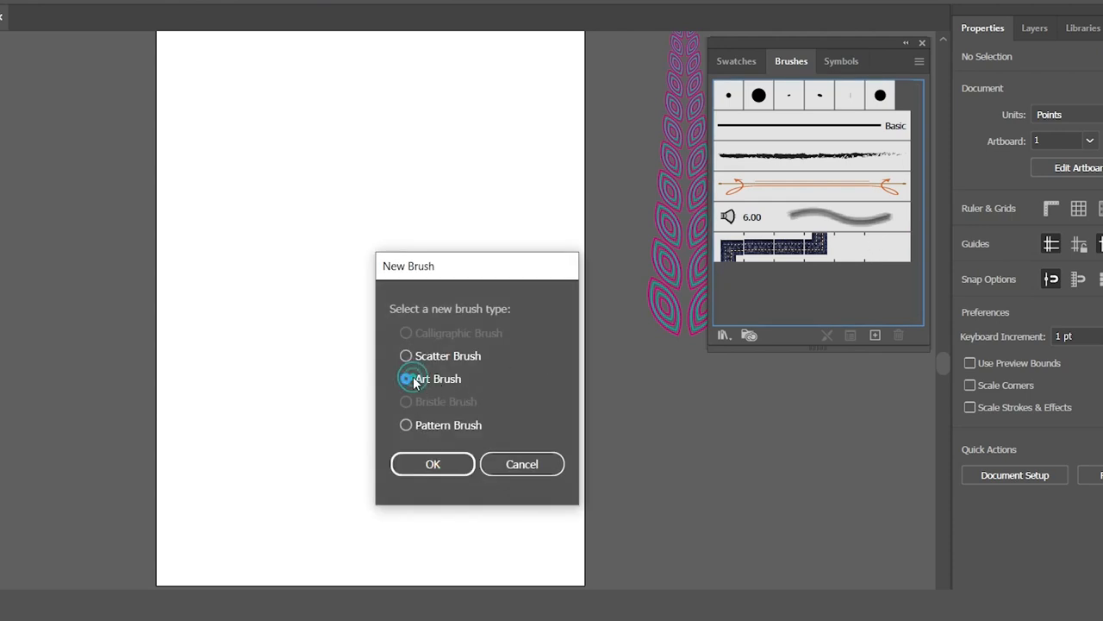
pyautogui.click(431, 472)
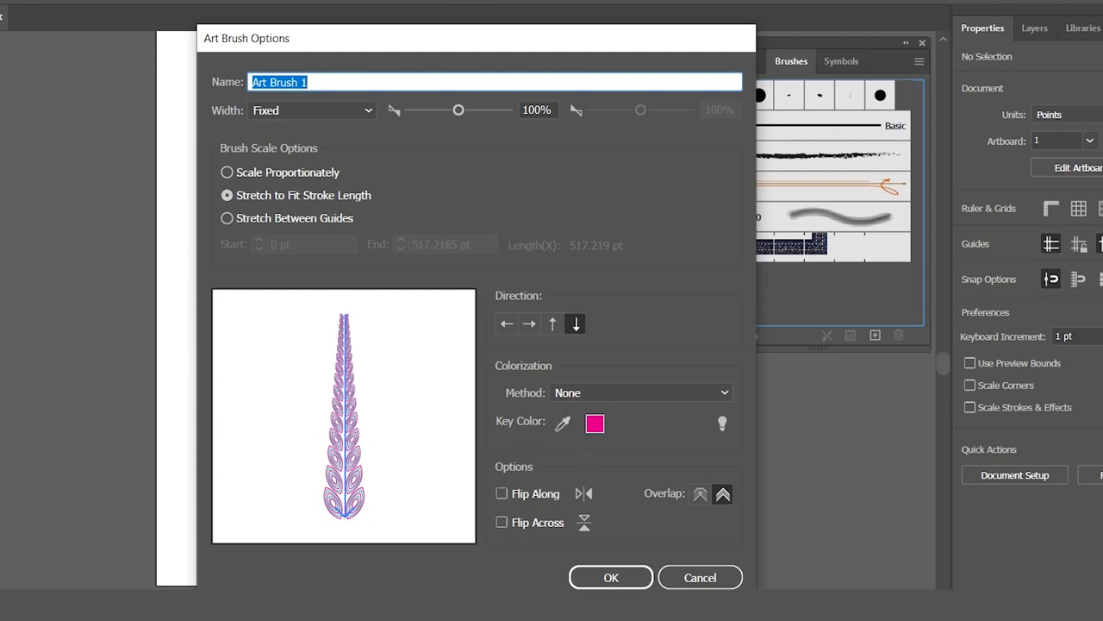
pyautogui.click(606, 576)
# Step: Move the original leaf column off the artboard and delete it
pyautogui.click(354, 487)
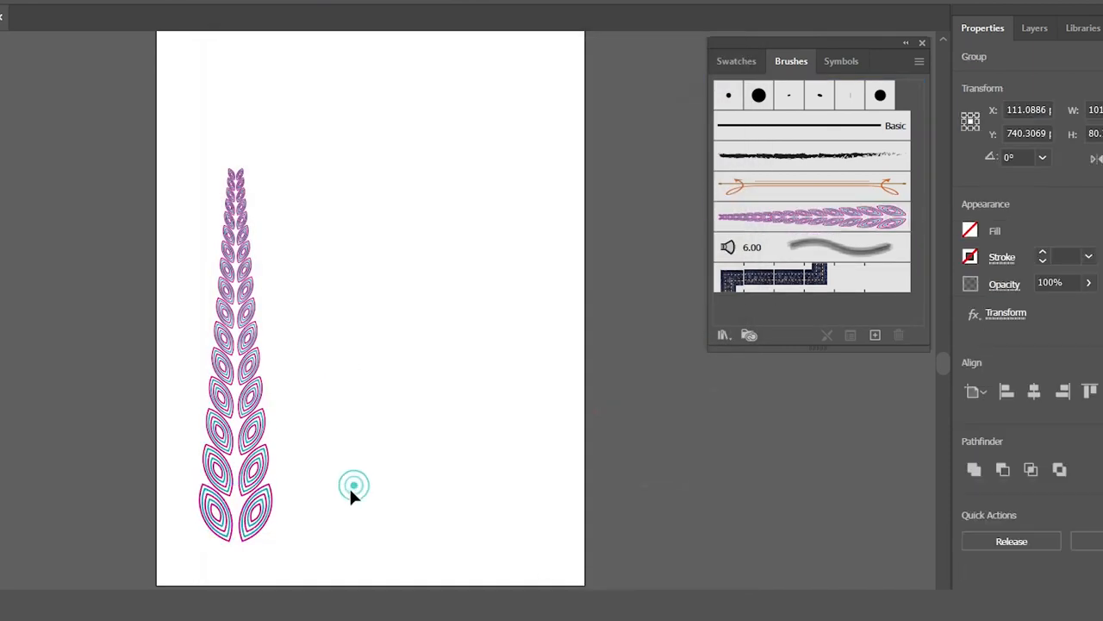
pyautogui.moveTo(236, 530); pyautogui.dragTo(78, 494)
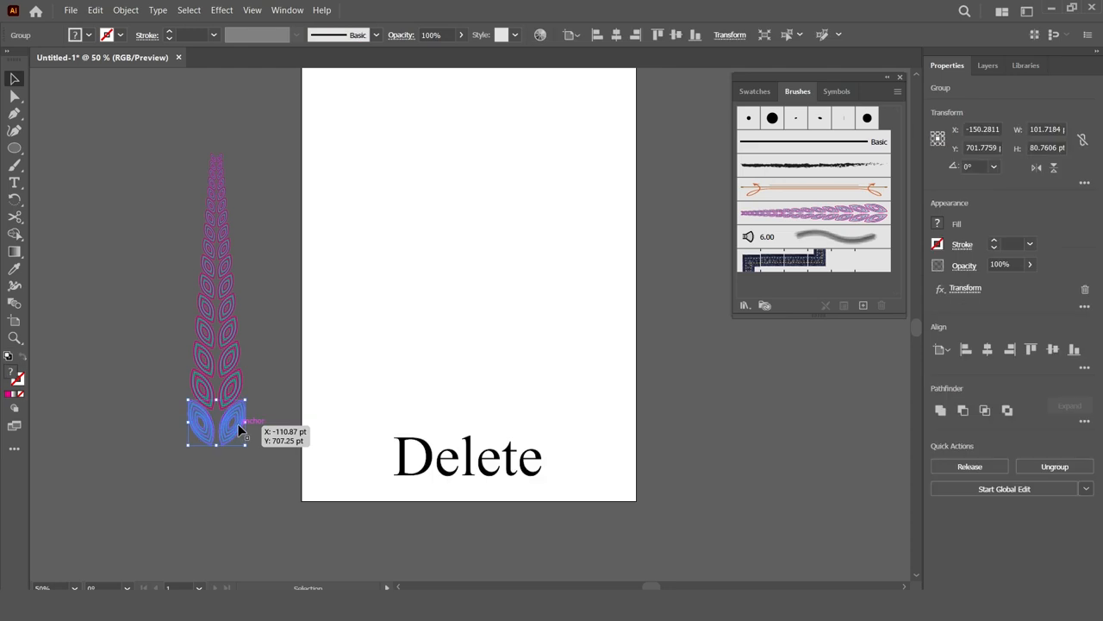
pyautogui.press('Delete')
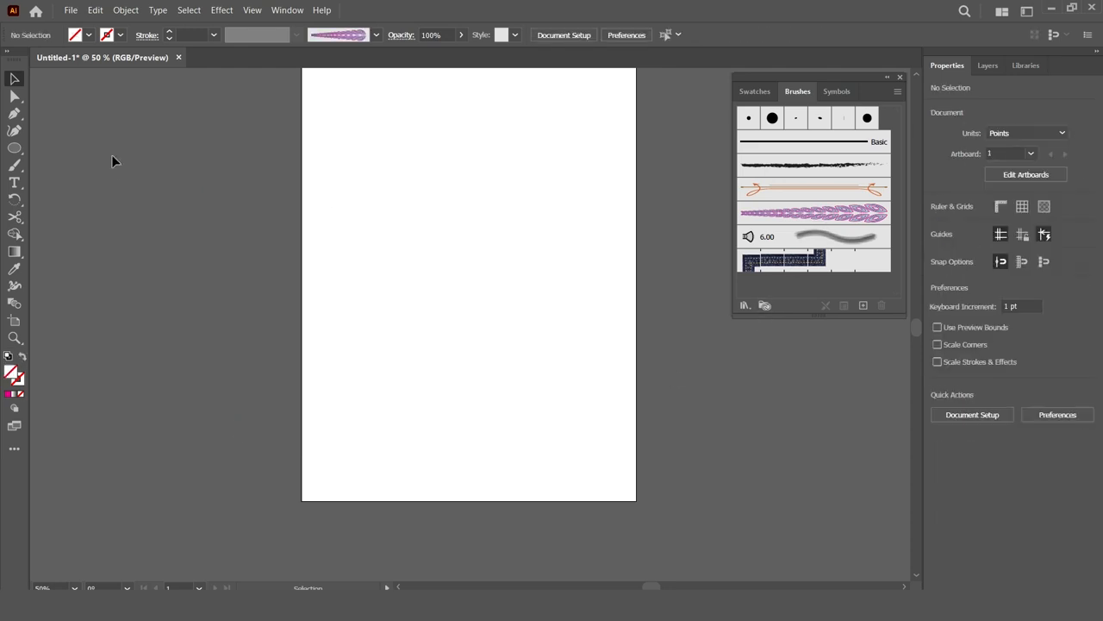
# Step: Draw a circle about 261 pt in diameter with no fill and a black stroke
pyautogui.click(14, 149)
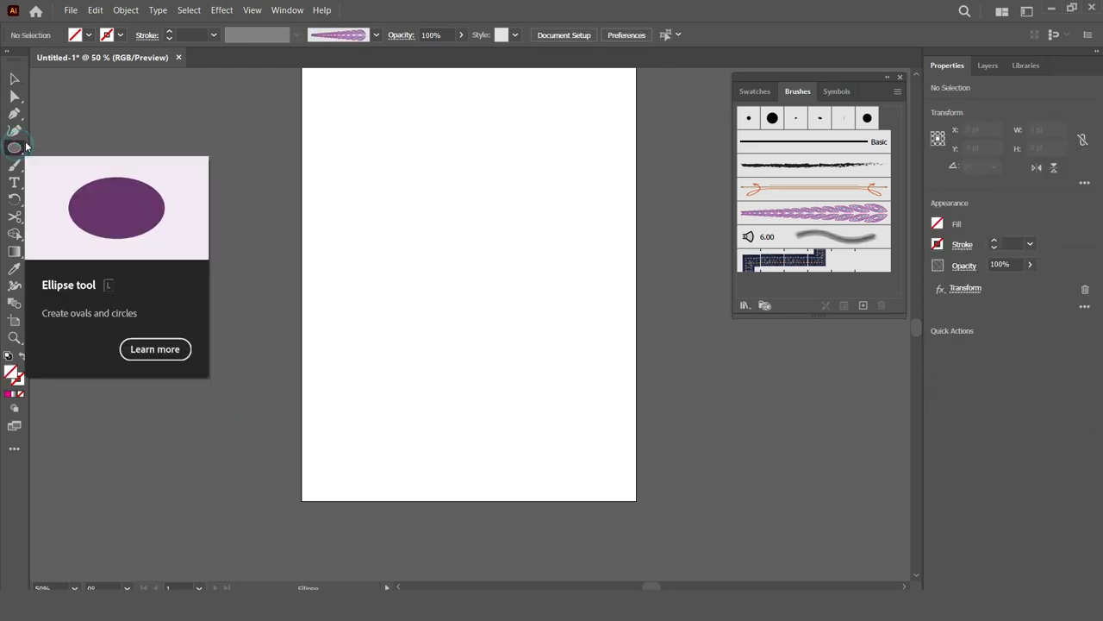
pyautogui.click(107, 36)
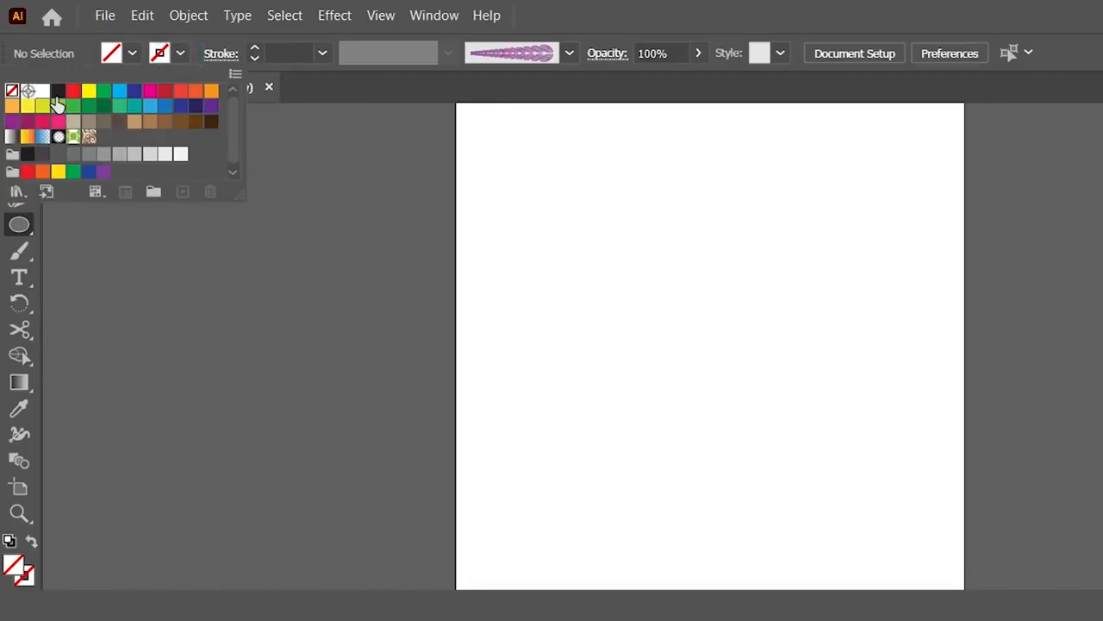
pyautogui.click(58, 91)
pyautogui.moveTo(368, 194); pyautogui.dragTo(442, 267)
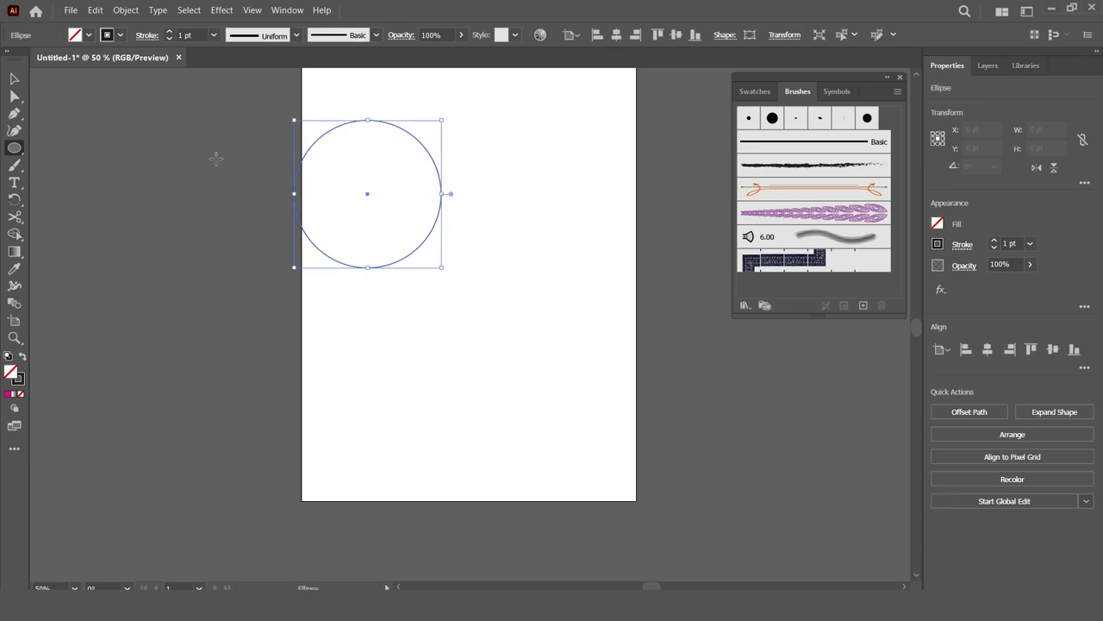
# Step: Move the circle to about X 281, Y 368 pt and enlarge it from its center to about 372 pt in diameter
pyautogui.click(14, 78)
pyautogui.moveTo(367, 199); pyautogui.dragTo(459, 238)
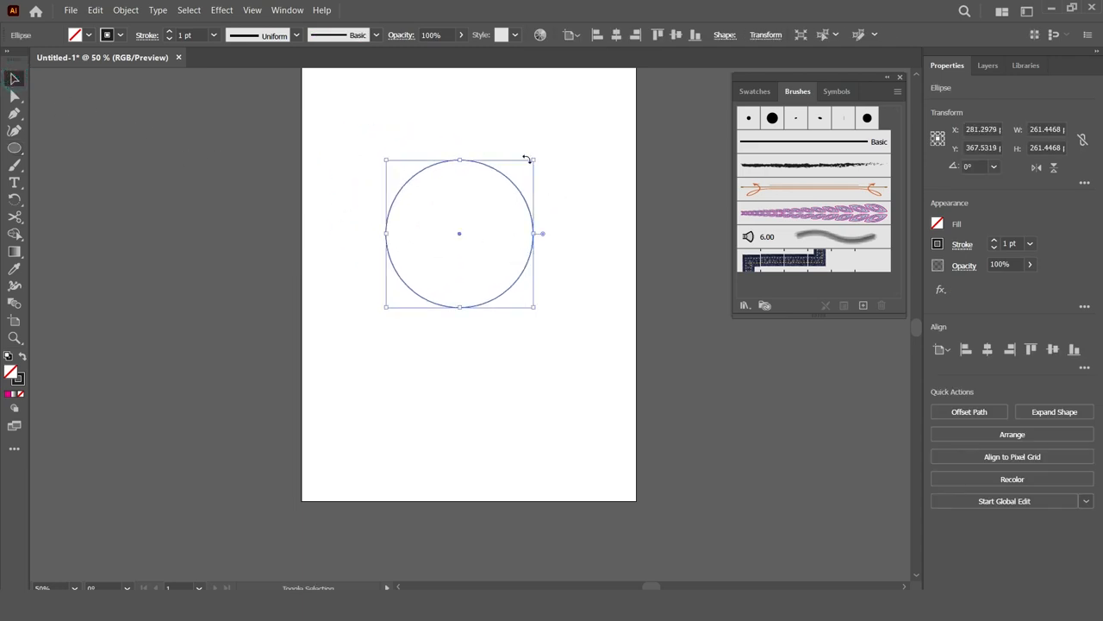
pyautogui.moveTo(532, 160); pyautogui.dragTo(575, 134)
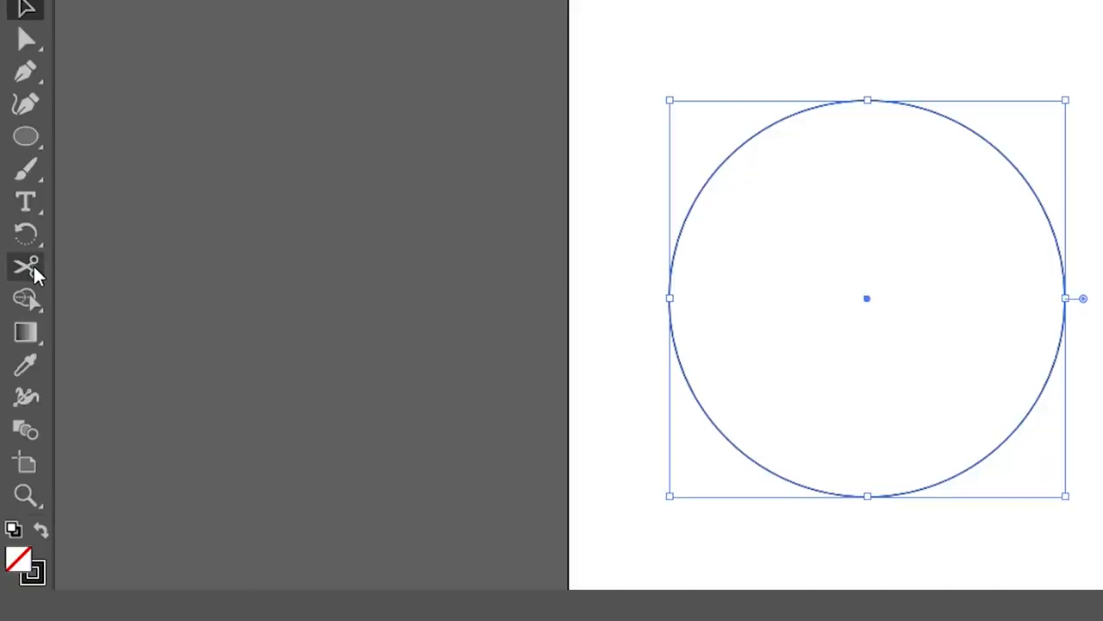
# Step: Cut the circle into two halves with the Scissors tool at its top and bottom anchor points
pyautogui.click(17, 218)
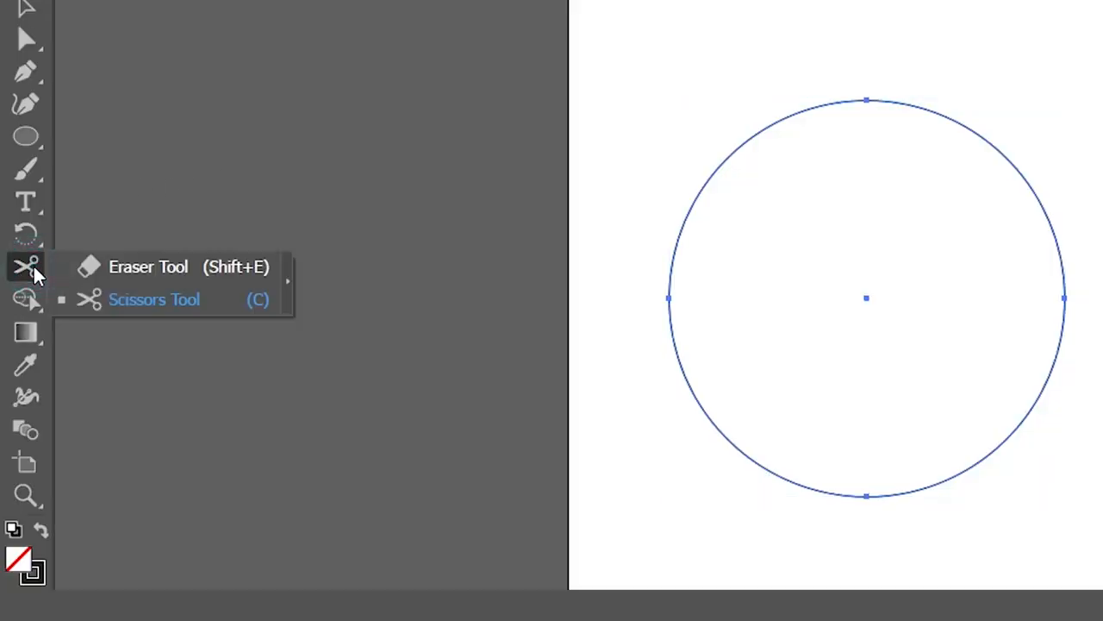
pyautogui.click(145, 301)
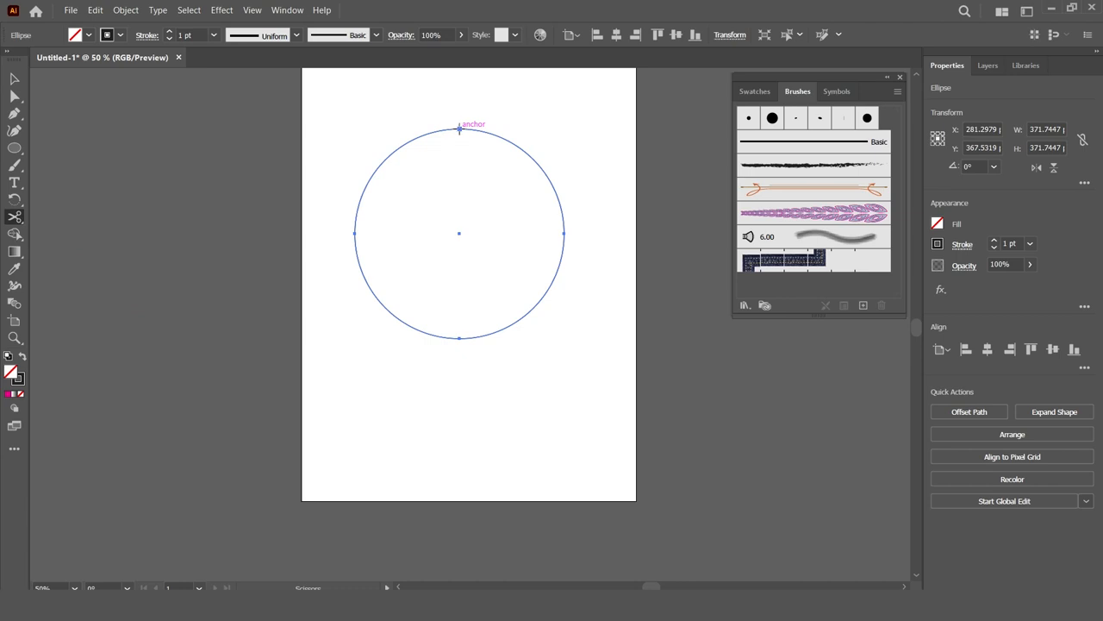
pyautogui.click(460, 129)
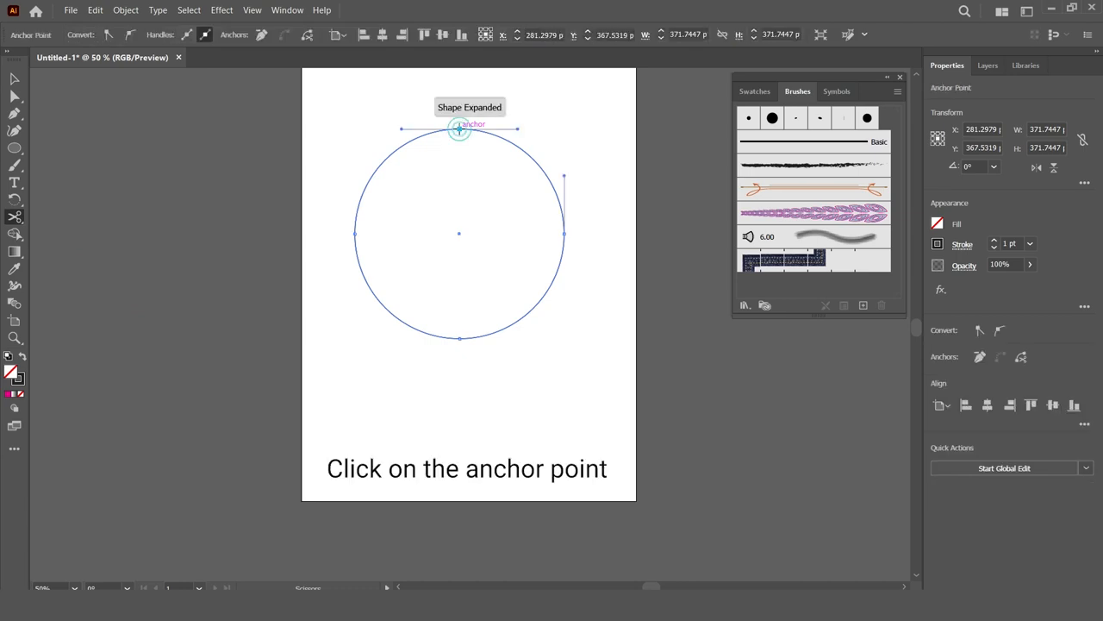
pyautogui.click(460, 338)
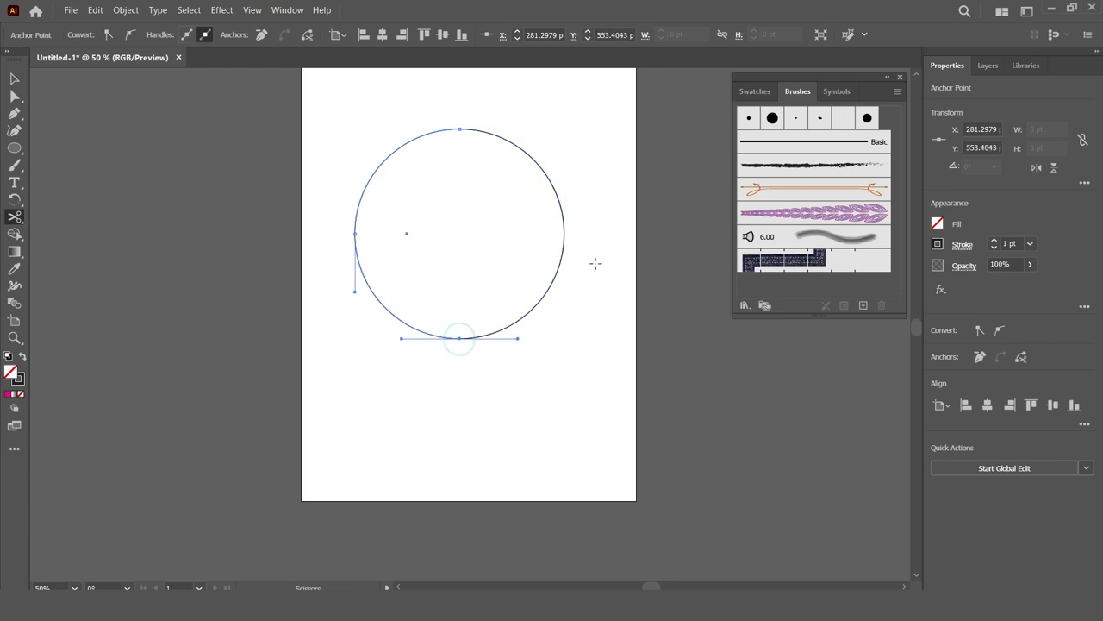
# Step: Apply the new leaf art brush to the left and right half circles, and clear the selection
pyautogui.click(14, 80)
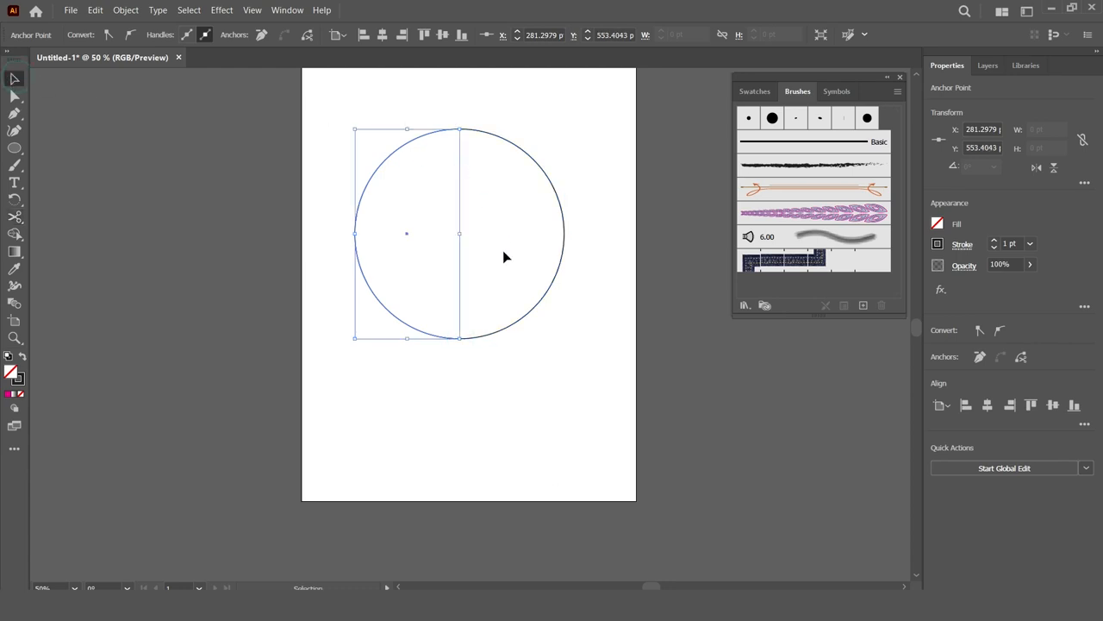
pyautogui.click(803, 214)
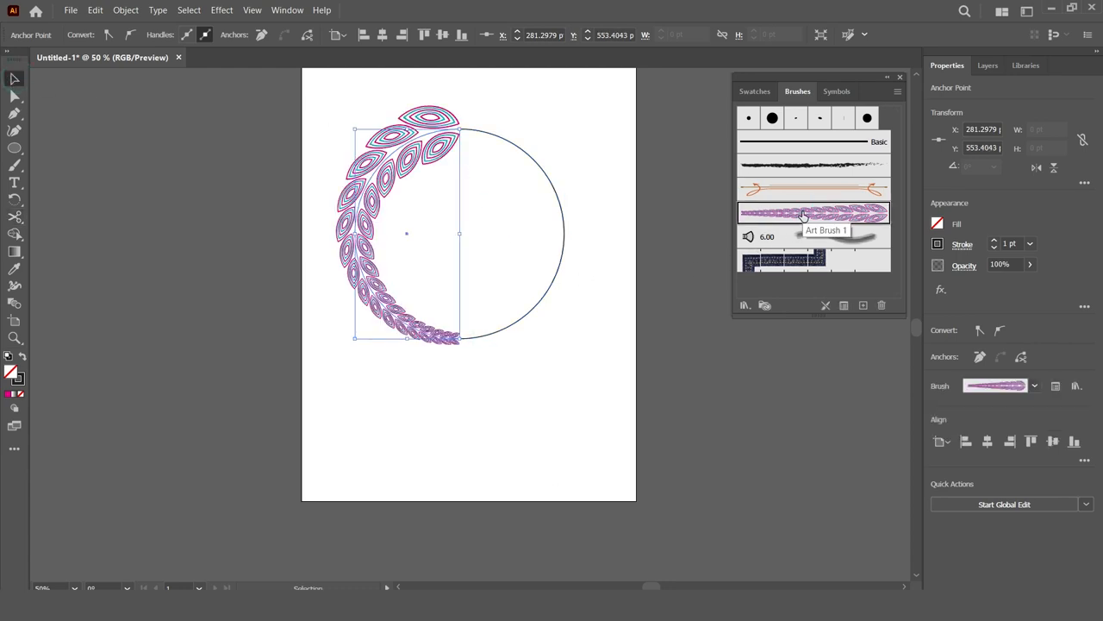
pyautogui.click(513, 145)
pyautogui.click(799, 215)
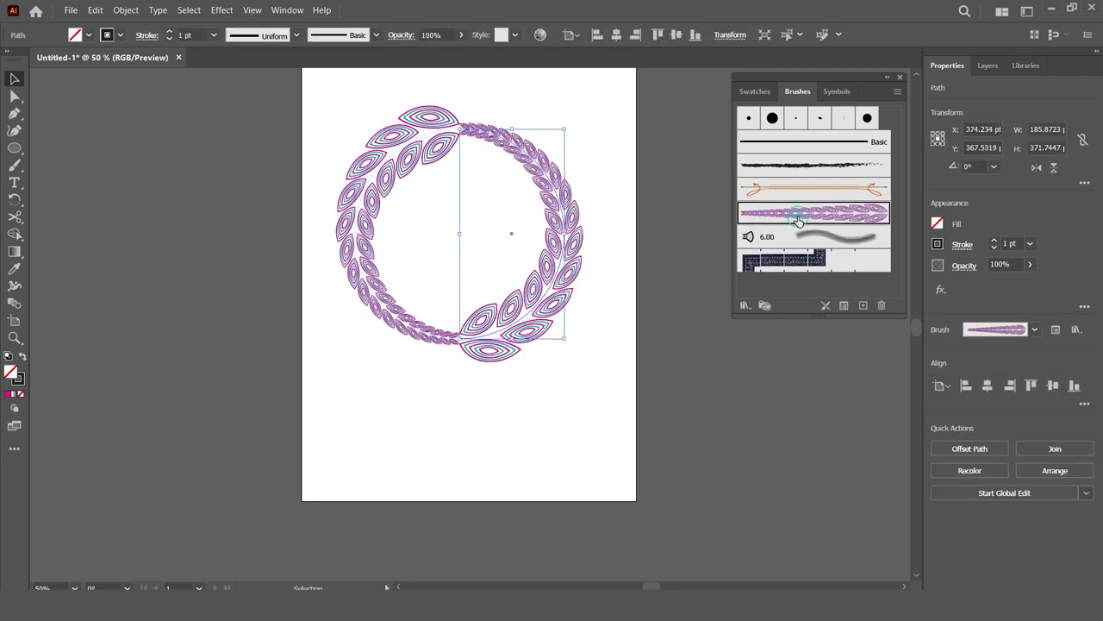
pyautogui.click(462, 422)
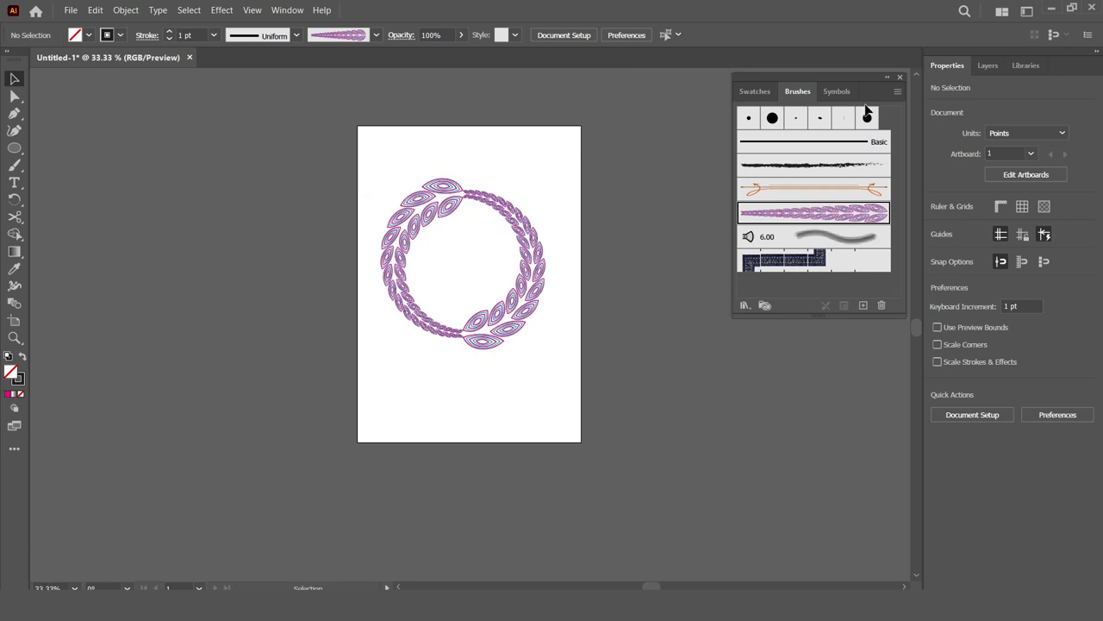
# Step: Close the Brushes panel and select both halves of the leaf wreath
pyautogui.click(900, 76)
pyautogui.moveTo(331, 149)
pyautogui.mouseDown()
pyautogui.moveTo(586, 376)
pyautogui.moveTo(579, 367)
pyautogui.mouseUp()
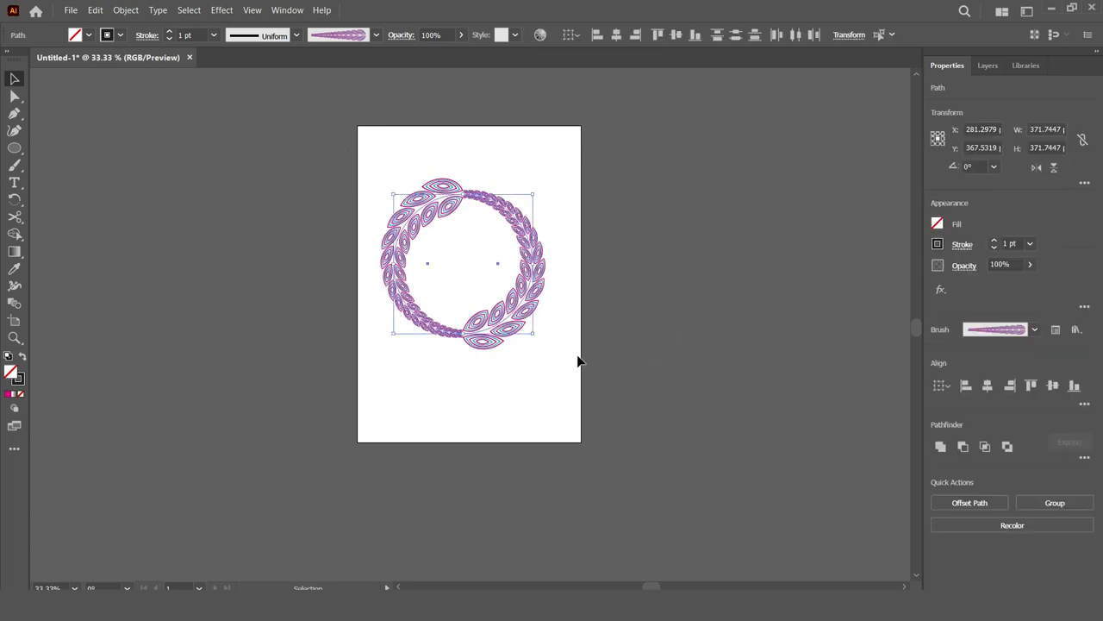
pyautogui.press('z')
pyautogui.click(483, 338)
pyautogui.moveTo(443, 347); pyautogui.dragTo(505, 437)
pyautogui.click(528, 382)
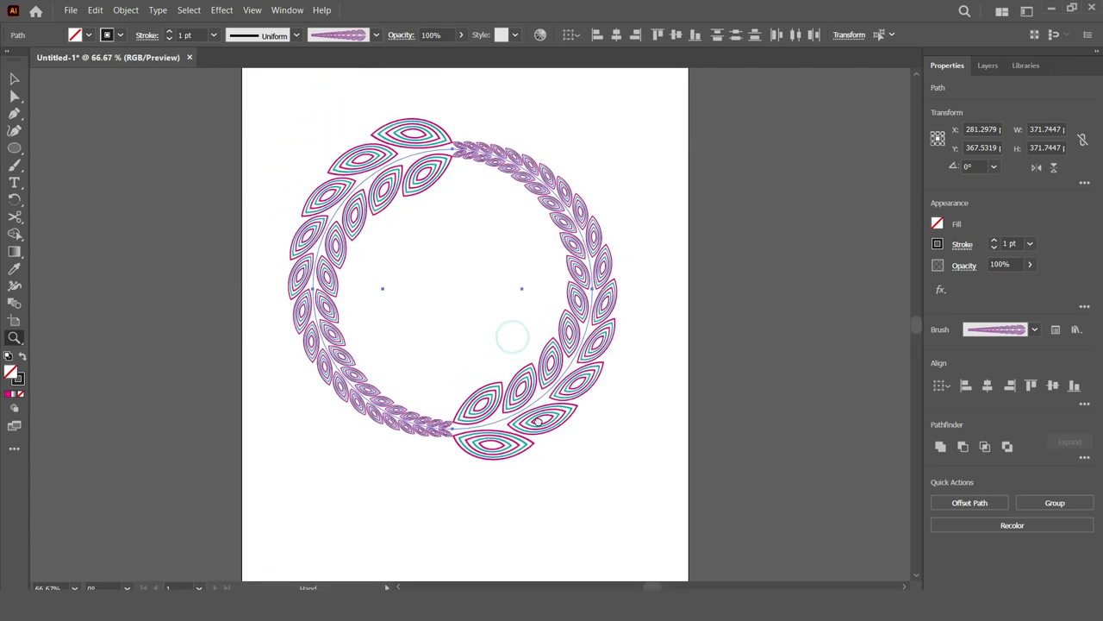